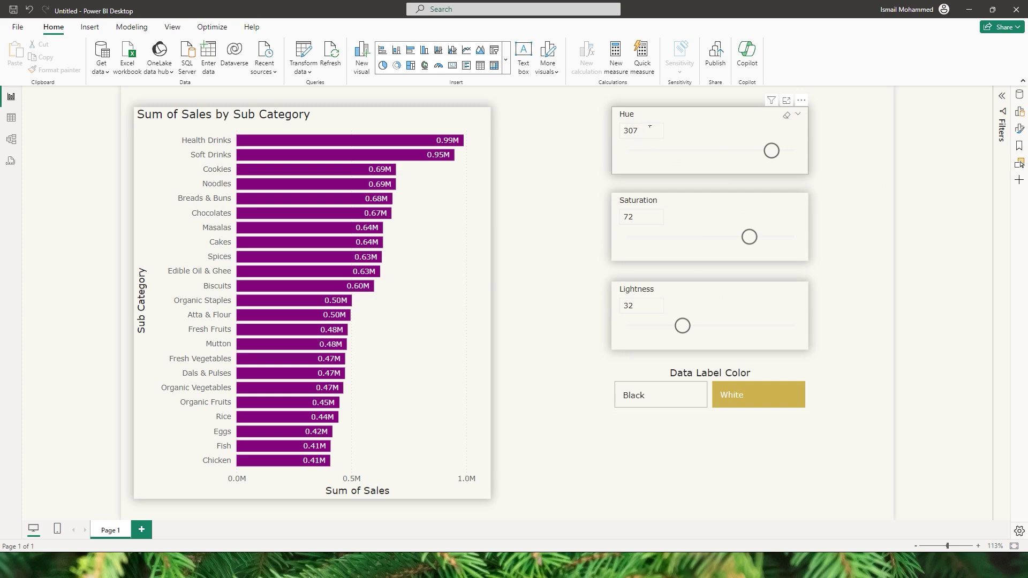
Try different bar colours with the Hue, Saturation and Lightness sliders, ending at hue 152, saturation 85 and lightness 89.
left_click_drag(772, 151, 737, 151)
mouse_move(748, 237)
left_mouse_down()
mouse_move(661, 243)
mouse_move(768, 241)
left_mouse_up()
left_click_drag(682, 326, 766, 333)
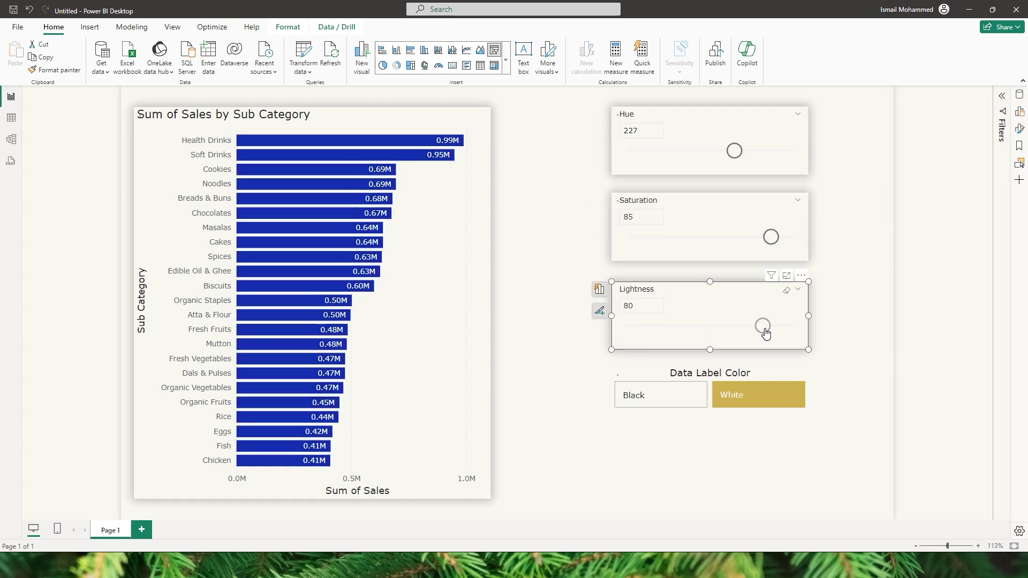
left_click_drag(734, 150, 780, 159)
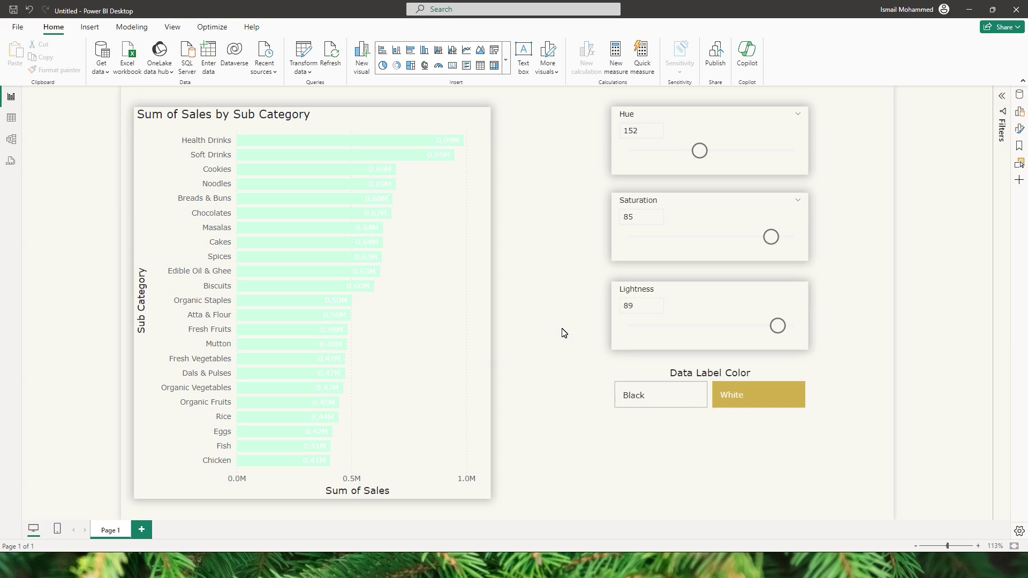
Try black data labels with the hue at 287, and switch the data label color back to White.
left_click(647, 399)
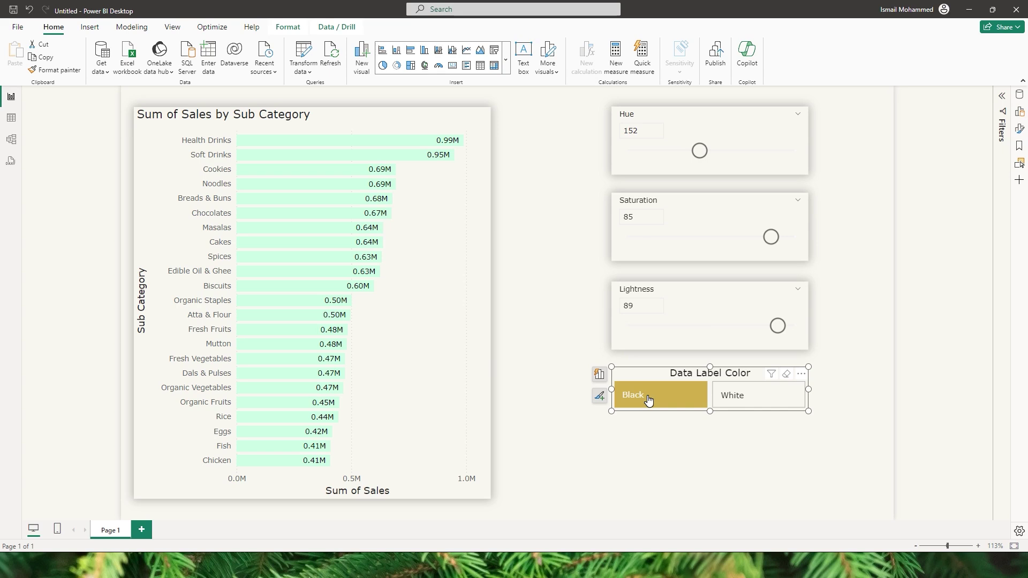
left_click_drag(700, 151, 762, 158)
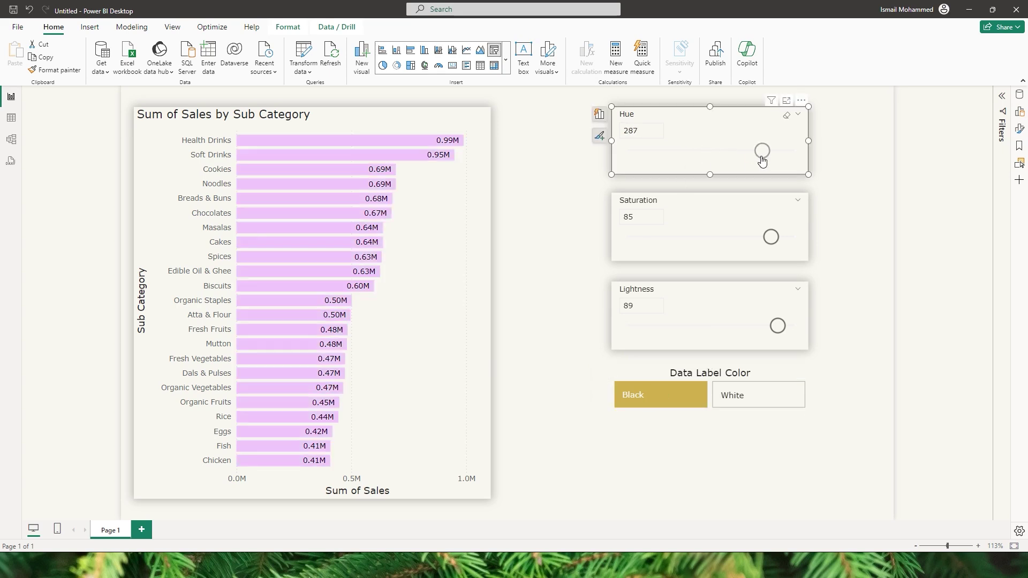
left_click(737, 407)
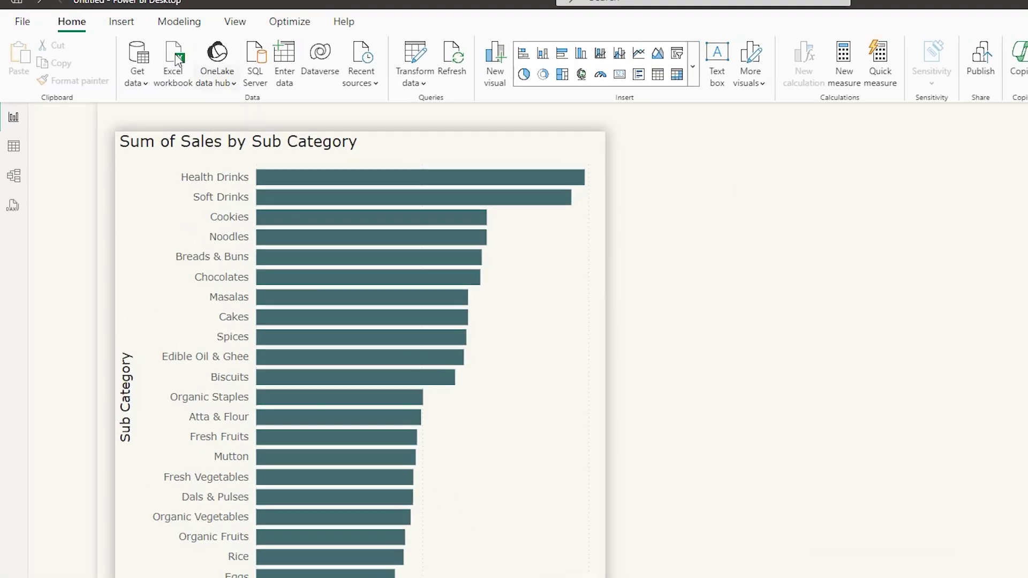
Start a new numeric range parameter and name it Hue.
left_click(132, 26)
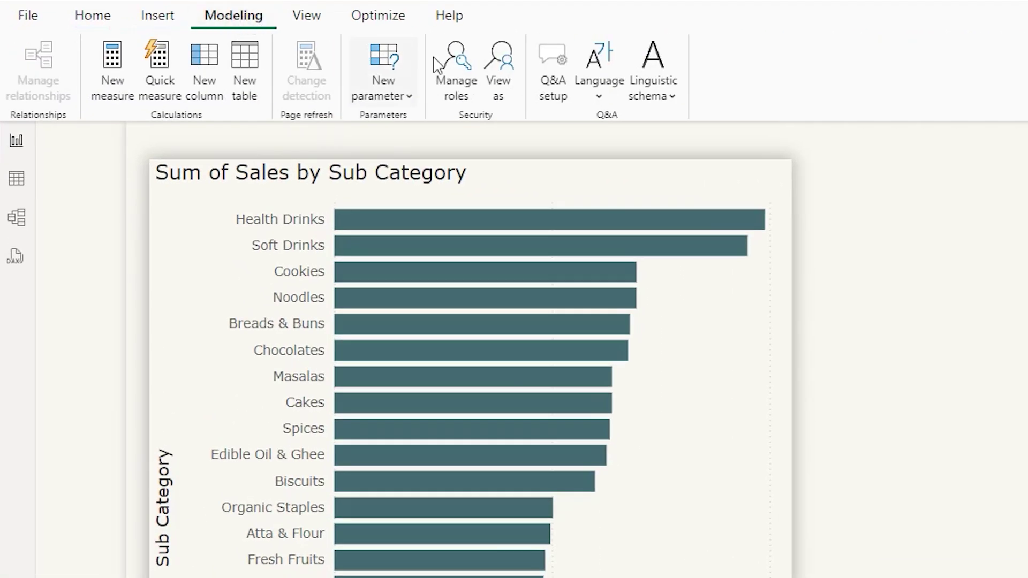
left_click(397, 99)
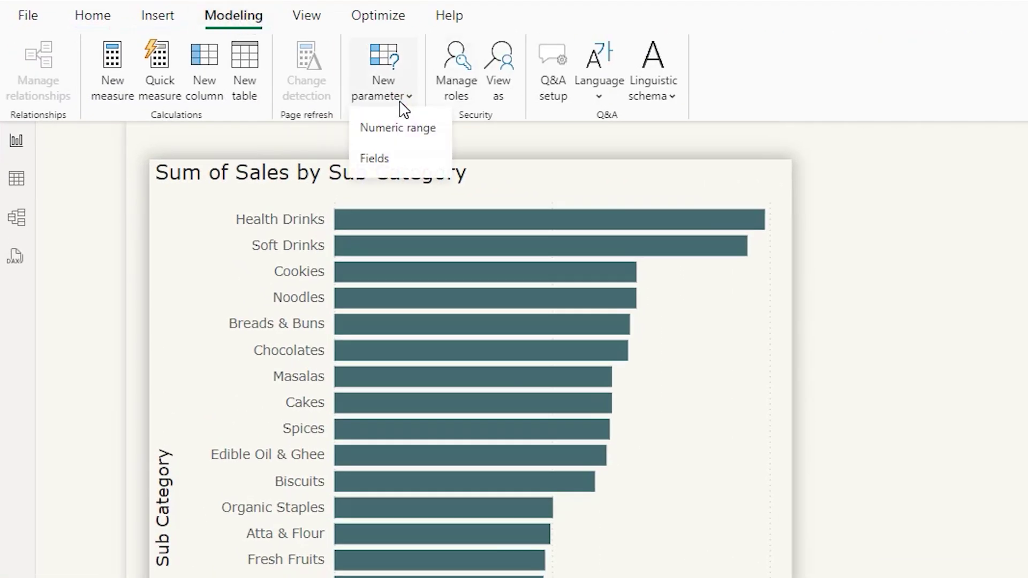
left_click(409, 135)
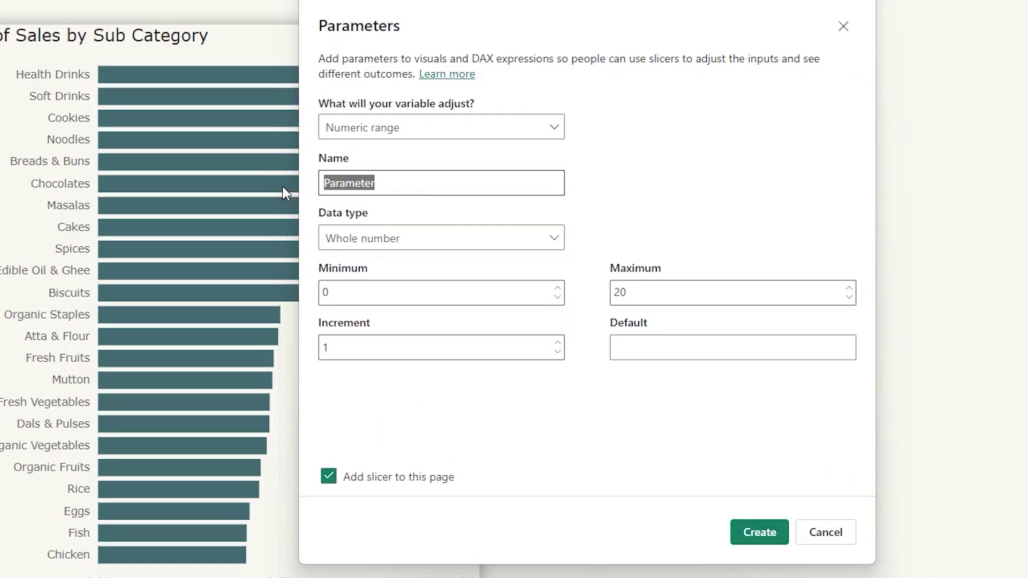
type("Hu")
key("BackSpace")
key("BackSpace")
type("Hue")
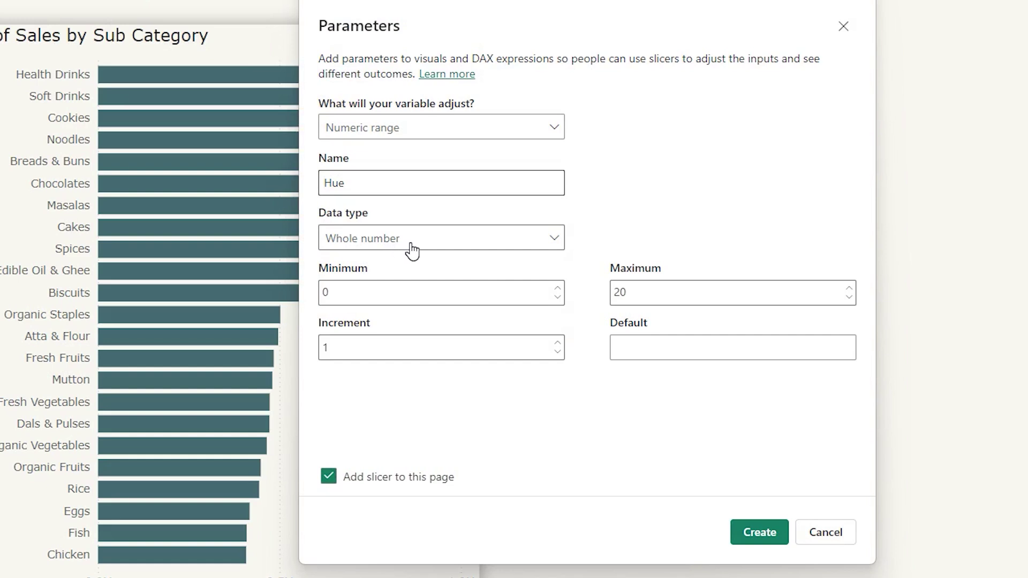
Set the Hue parameter's maximum to 360 and default to 190, and create it with a slicer on the page.
left_click(394, 302)
left_click_drag(351, 291, 315, 304)
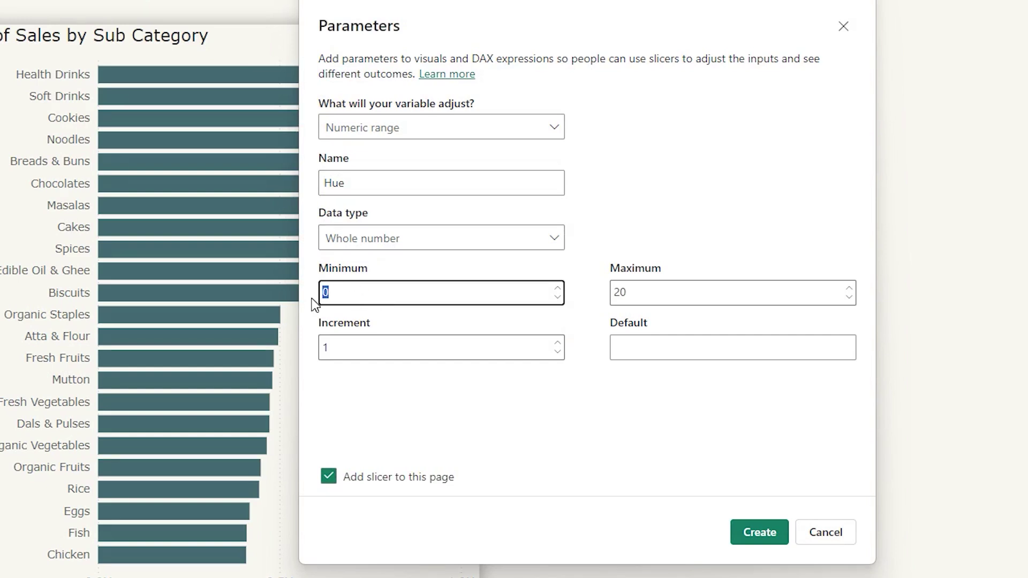
left_click(645, 294)
left_click_drag(645, 294, 601, 292)
type("36")
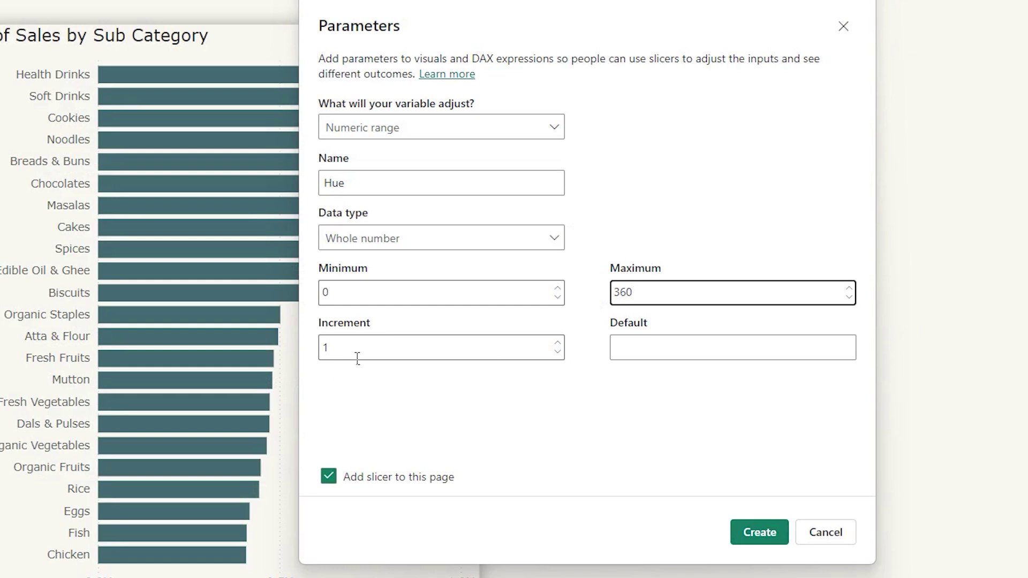
left_click(690, 354)
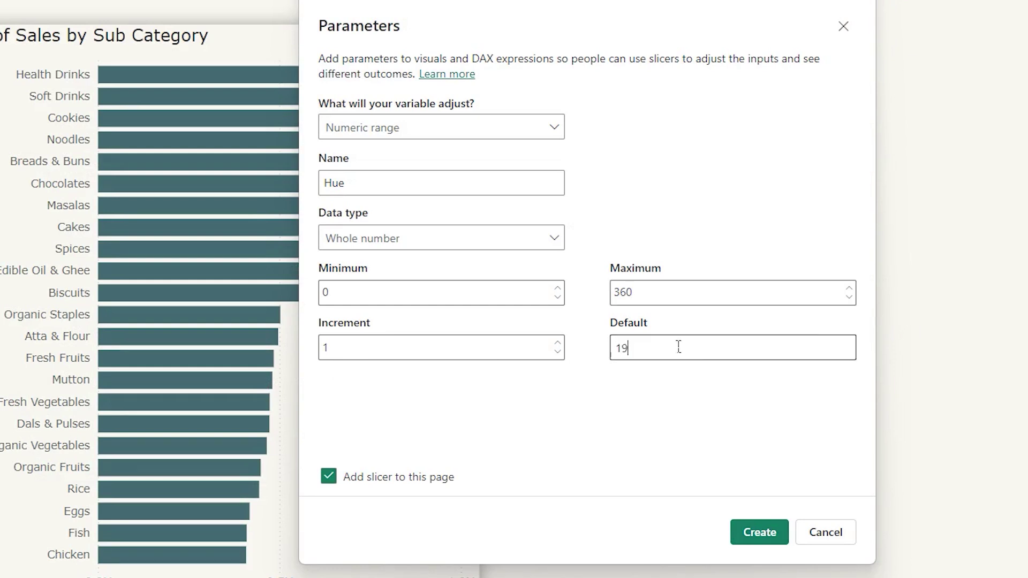
type("190")
left_click(750, 534)
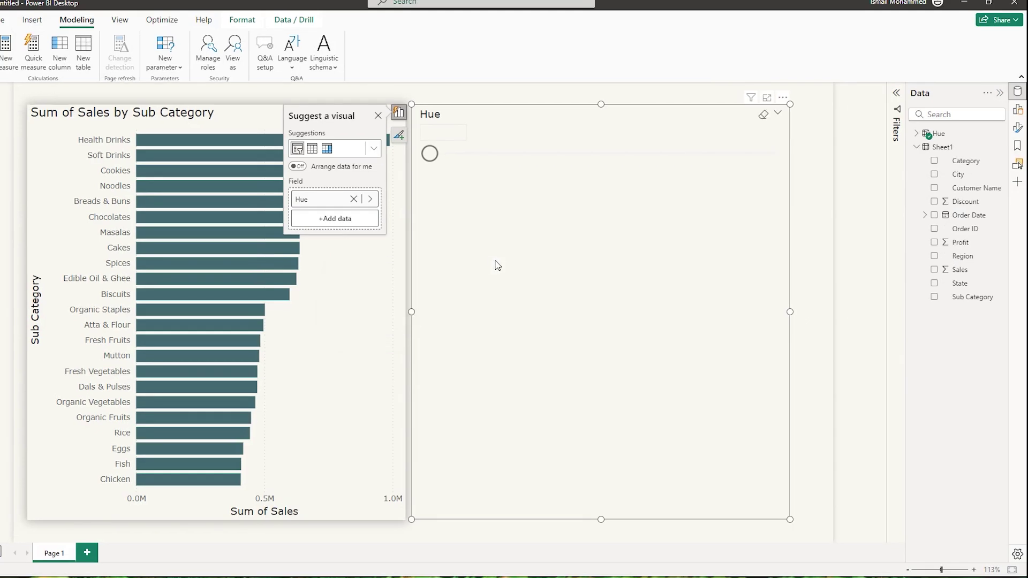
Shorten the Hue slicer to a compact strip and narrow it from its left edge, leaving space beside the chart.
left_click_drag(603, 524, 594, 191)
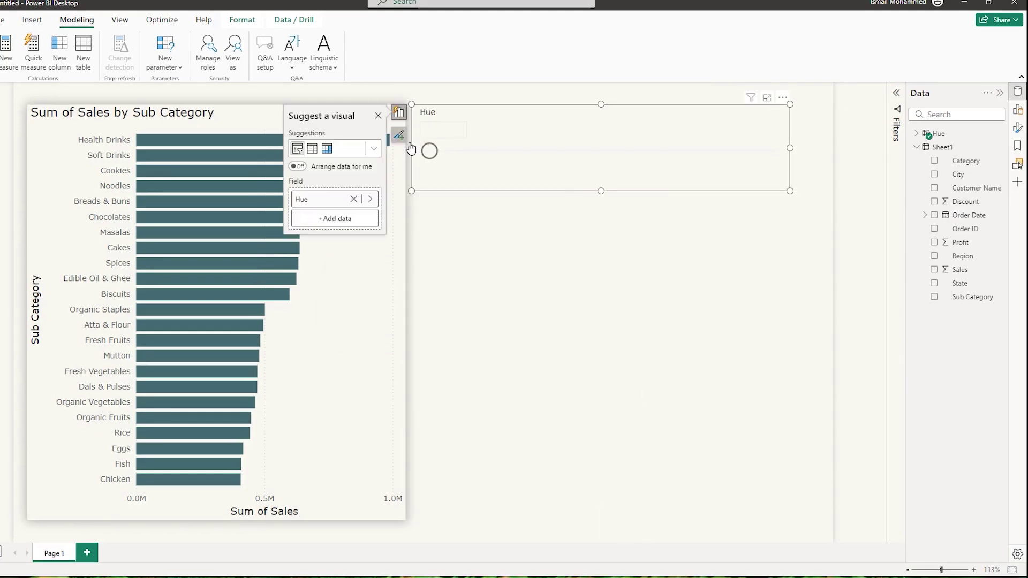
left_click_drag(411, 148, 535, 168)
key("Escape")
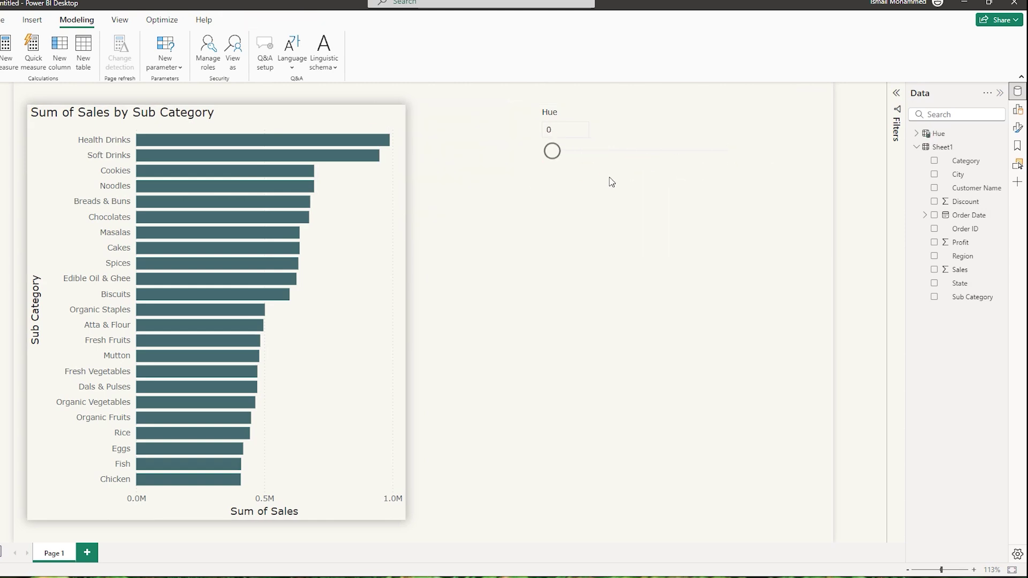
Start another numeric range parameter and name it Saturation.
left_click(165, 57)
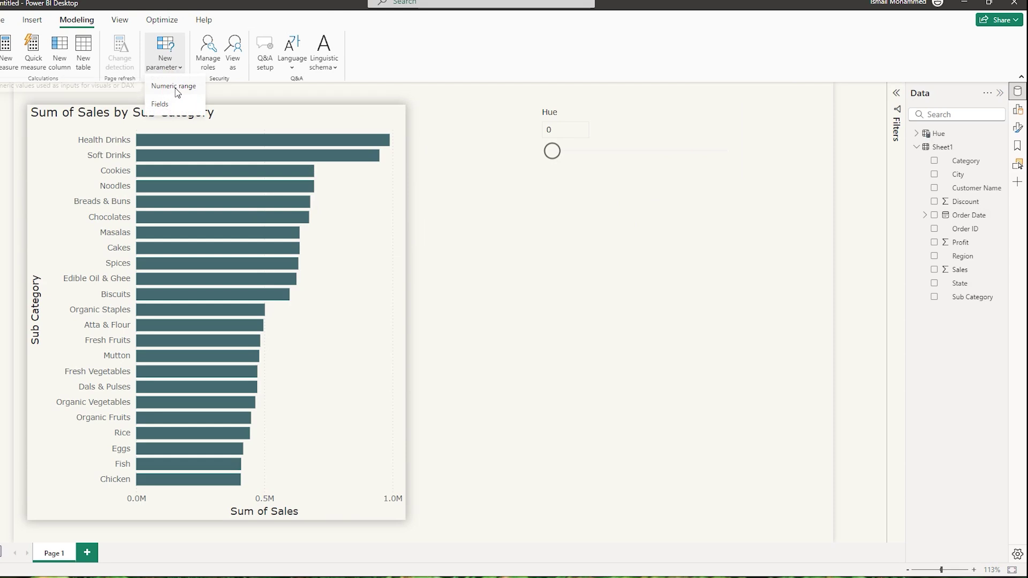
left_click(176, 91)
left_click_drag(356, 218, 265, 220)
type("Saturation")
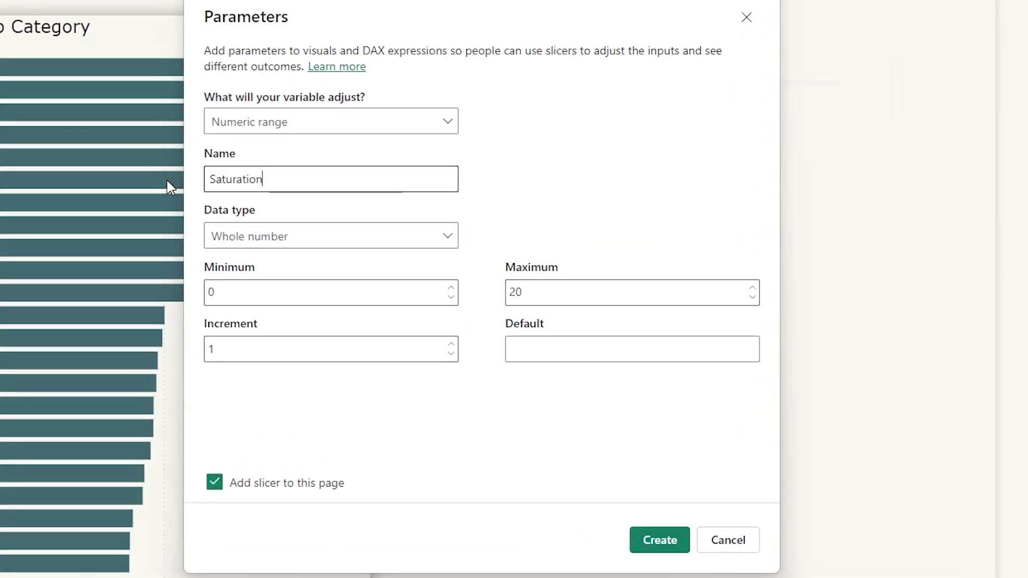
Create the Saturation parameter with maximum and default both 100, and shorten its slicer beneath the Hue slicer.
left_click_drag(249, 294, 180, 290)
left_click_drag(535, 295, 488, 302)
type("100")
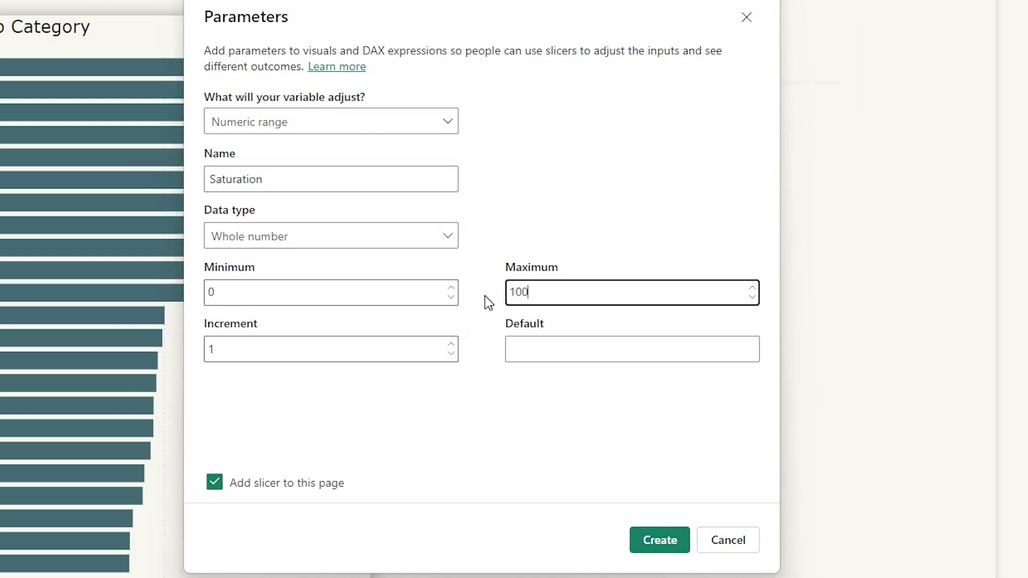
left_click(536, 366)
type("100")
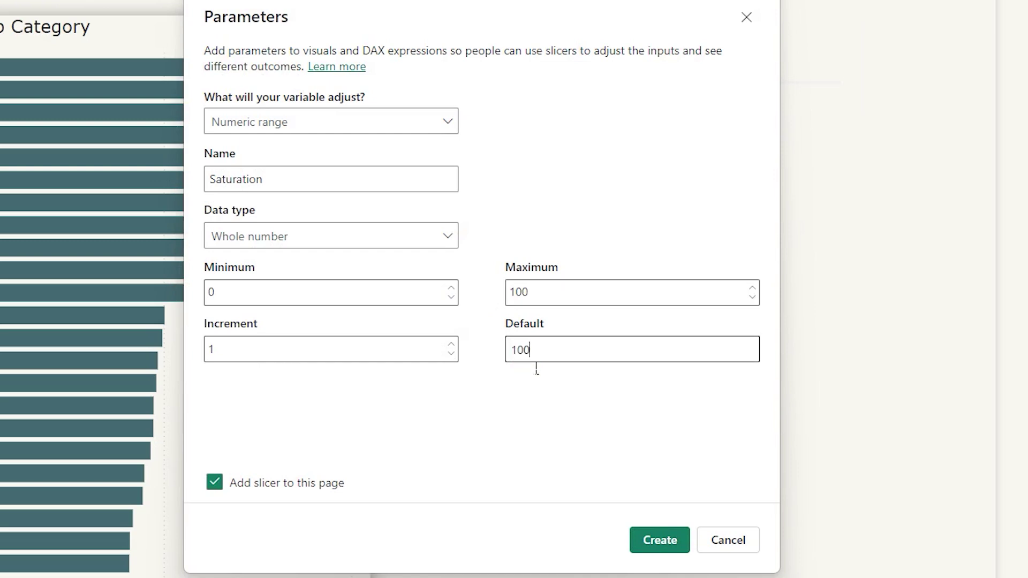
left_click(658, 537)
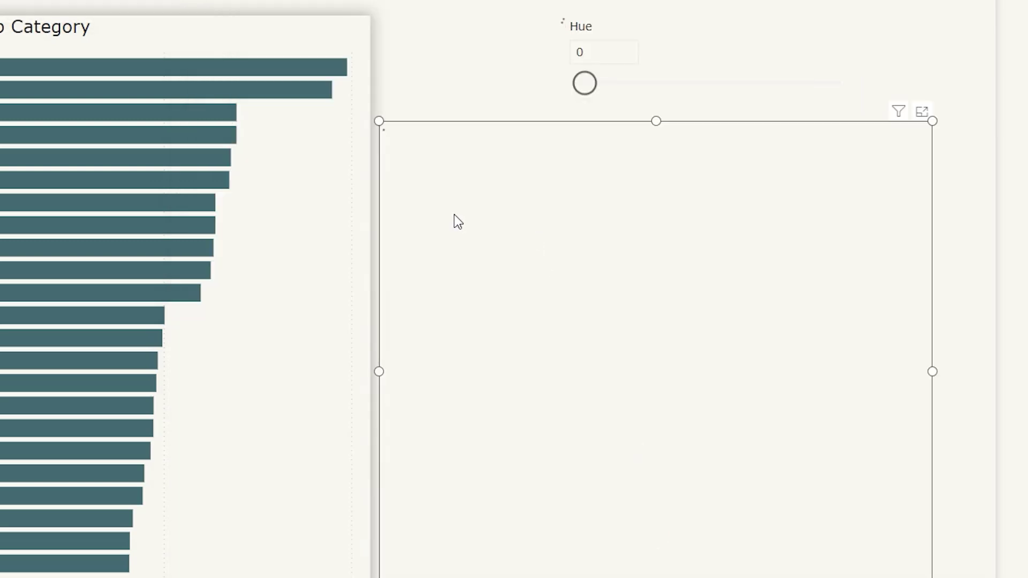
left_click_drag(656, 576, 656, 267)
left_click(458, 200)
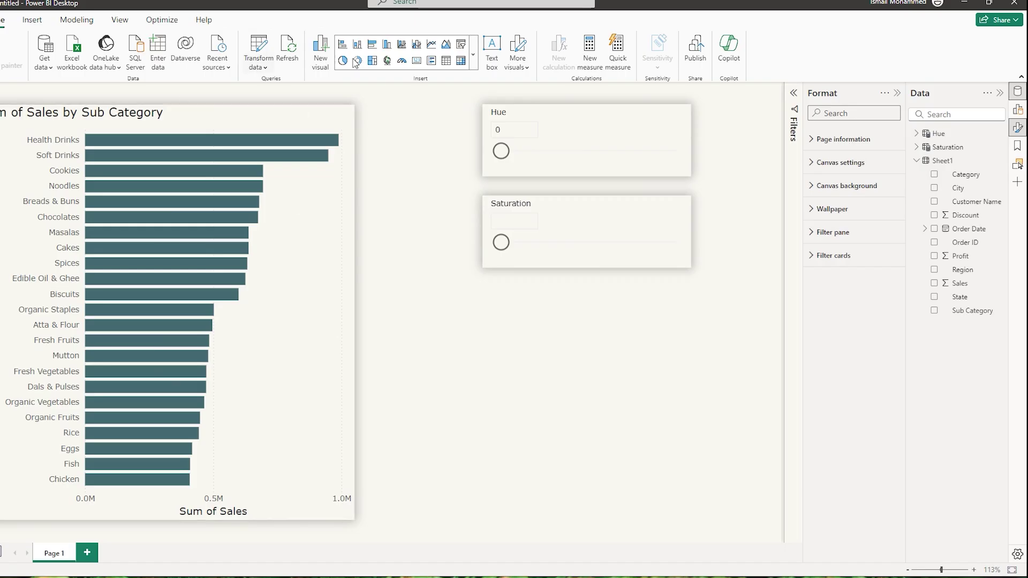
Start a third numeric range parameter and name it Lightness.
left_click(76, 19)
left_click(165, 63)
left_click(169, 87)
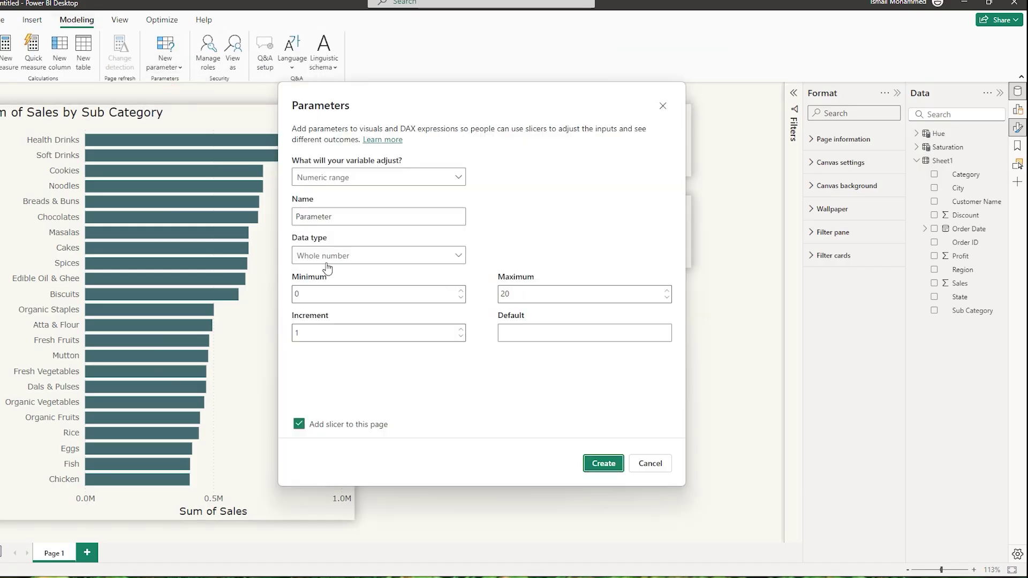
left_click_drag(354, 219, 266, 219)
type("Lightnesss")
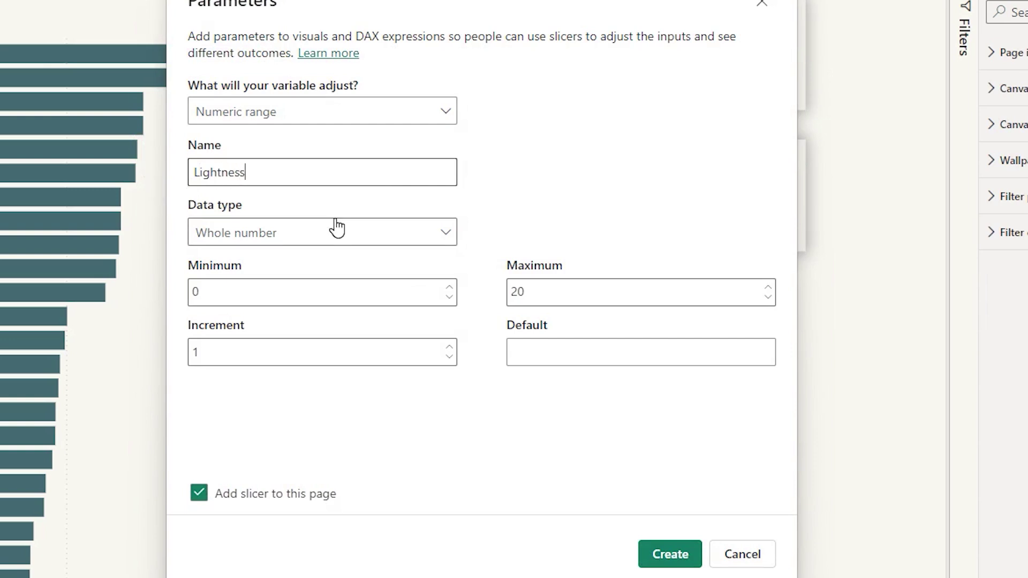
Set the Lightness parameter's maximum and default to 100, and create it with a slicer on the page.
left_click(206, 291)
left_click_drag(614, 301, 500, 292)
type("100")
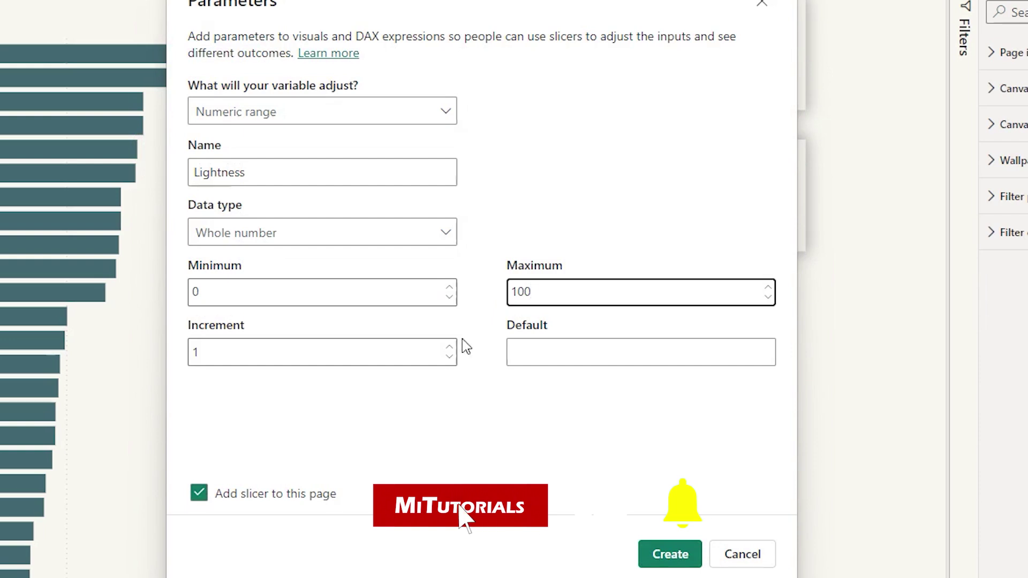
left_click(580, 353)
type("100")
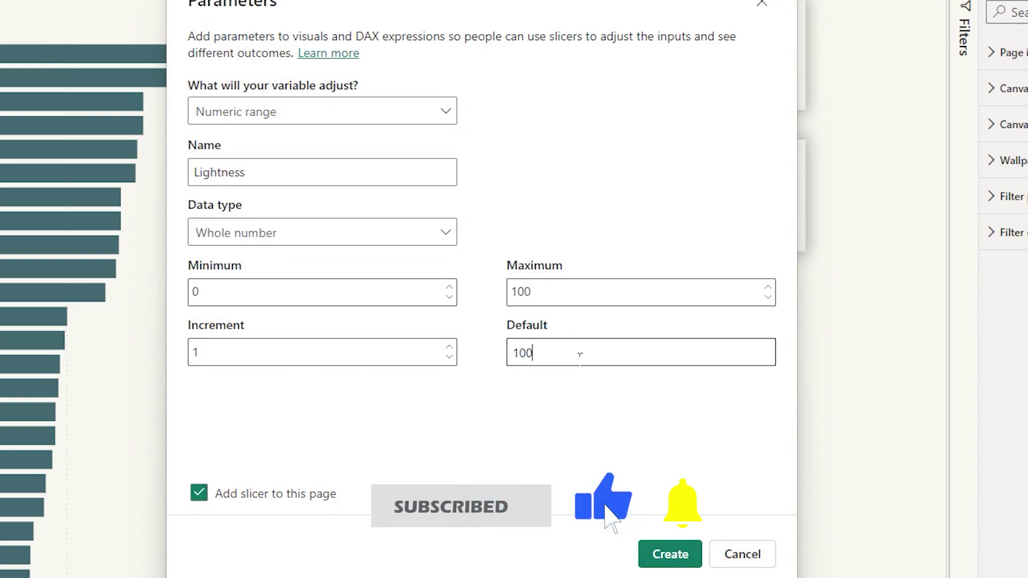
left_click(649, 557)
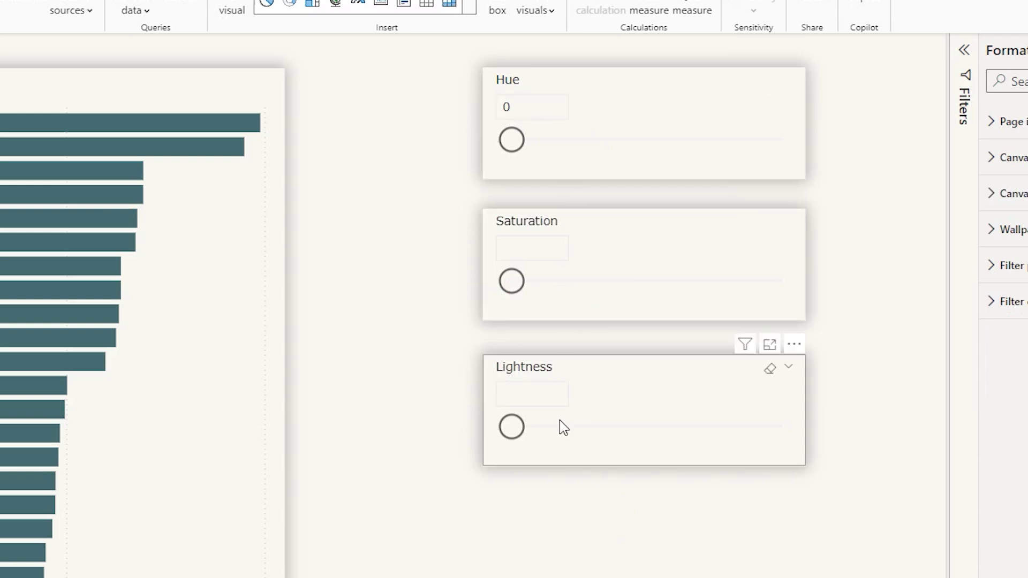
Set the slicers to lightness 21, saturation 22 and hue 48.
left_click_drag(516, 434, 569, 427)
left_click_drag(512, 282, 572, 282)
left_click(528, 139)
left_click(523, 161)
left_click_drag(512, 139, 547, 140)
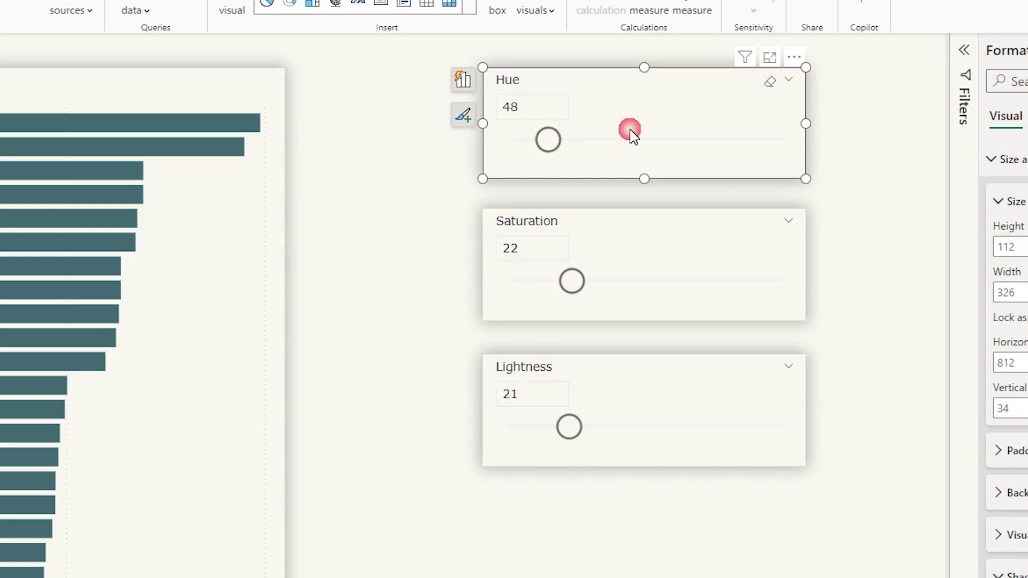
left_click(616, 509)
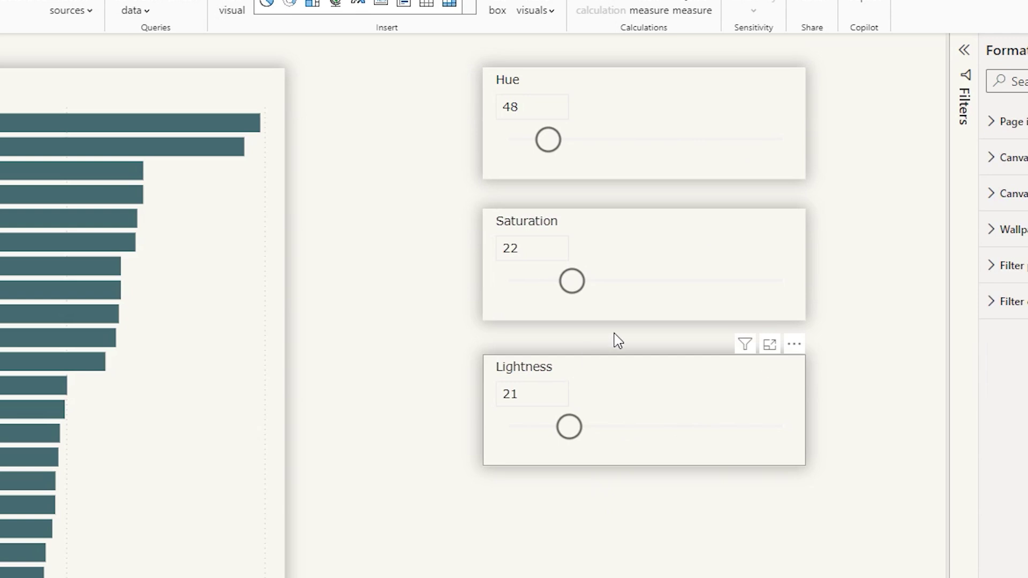
Create a measure named Chart_Color that begins with the variable hue_ set to Hue[Hue Value].
left_click(666, 10)
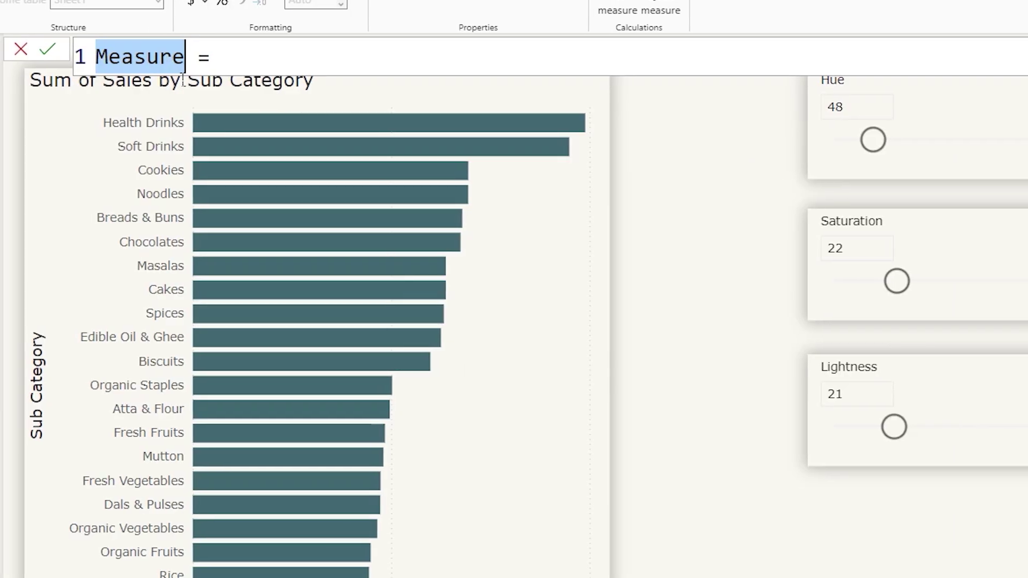
type("Chart_Color =")
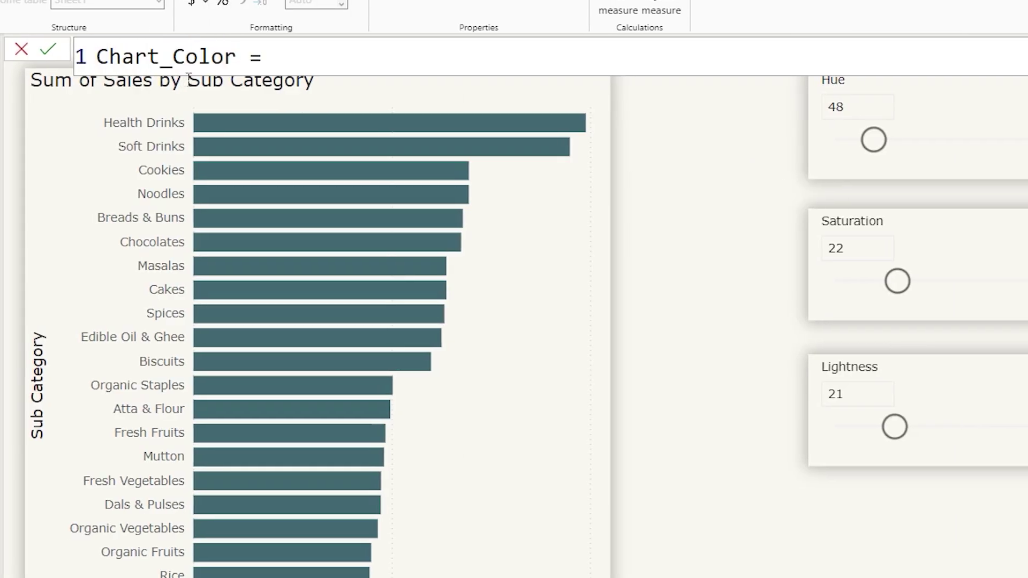
left_click(332, 67)
type("VAR hue_ = ")
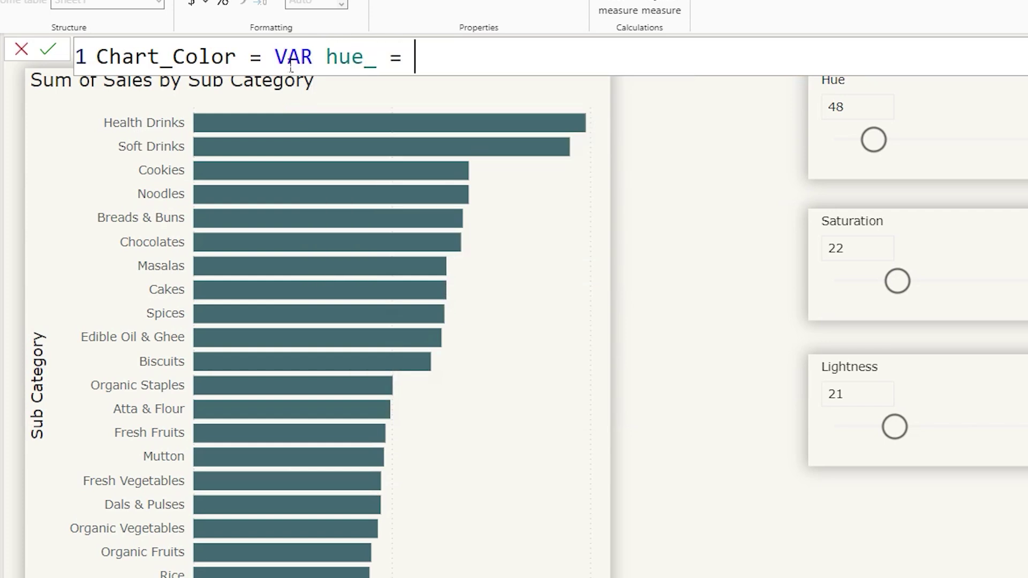
type("Hu")
key("Tab")
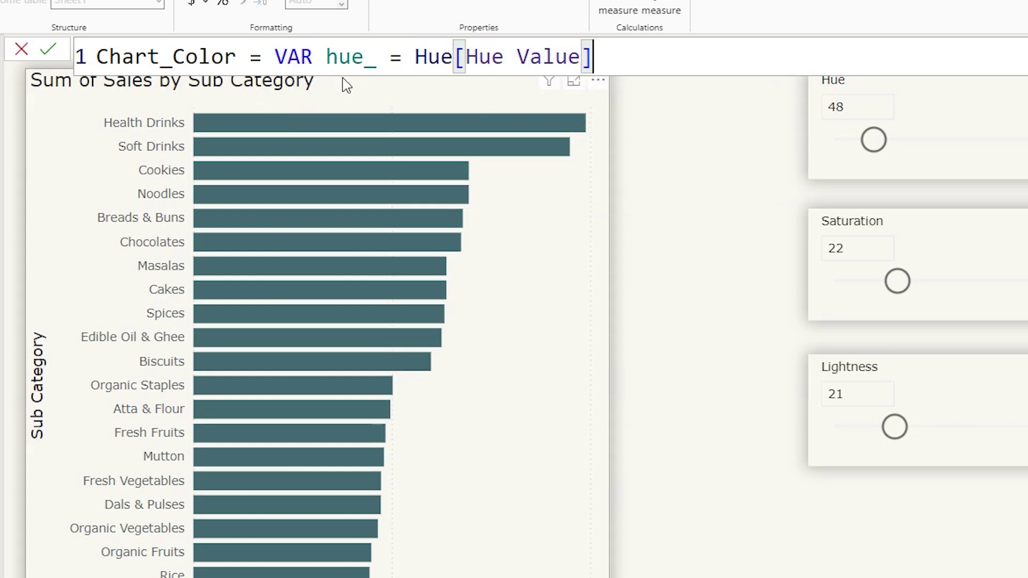
Add a second variable, Saturation_, to the Chart_Color measure, set to Saturation[Saturation Value] & "%".
left_click_drag(378, 68, 370, 68)
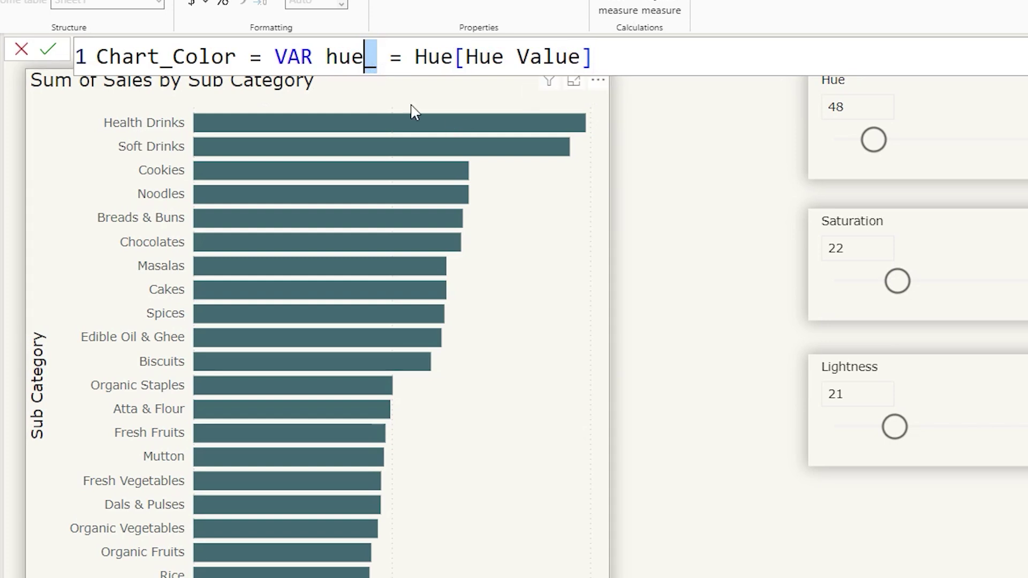
left_click(641, 64)
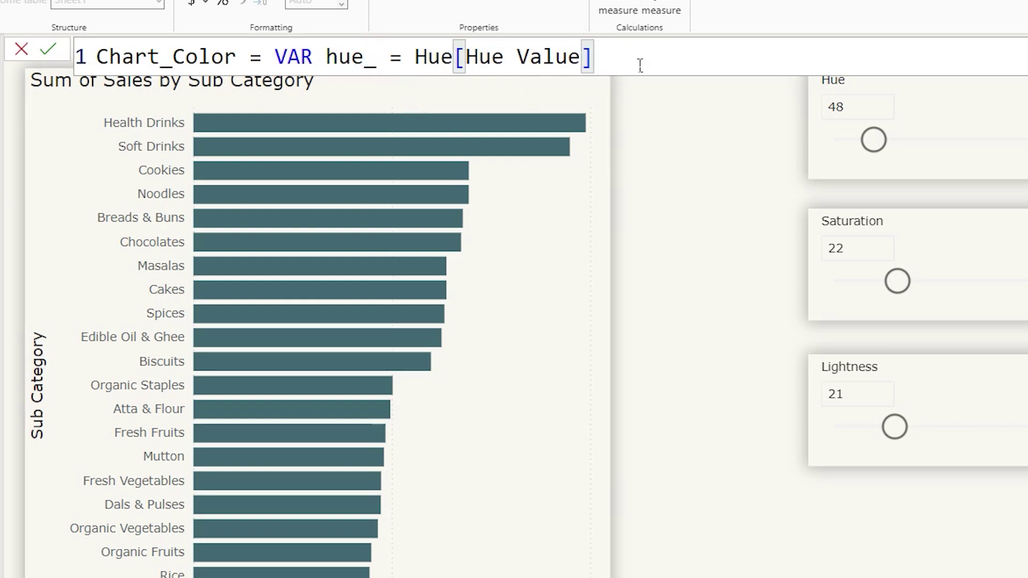
key("shift+Return")
type("VAR Saturation_ = Sat")
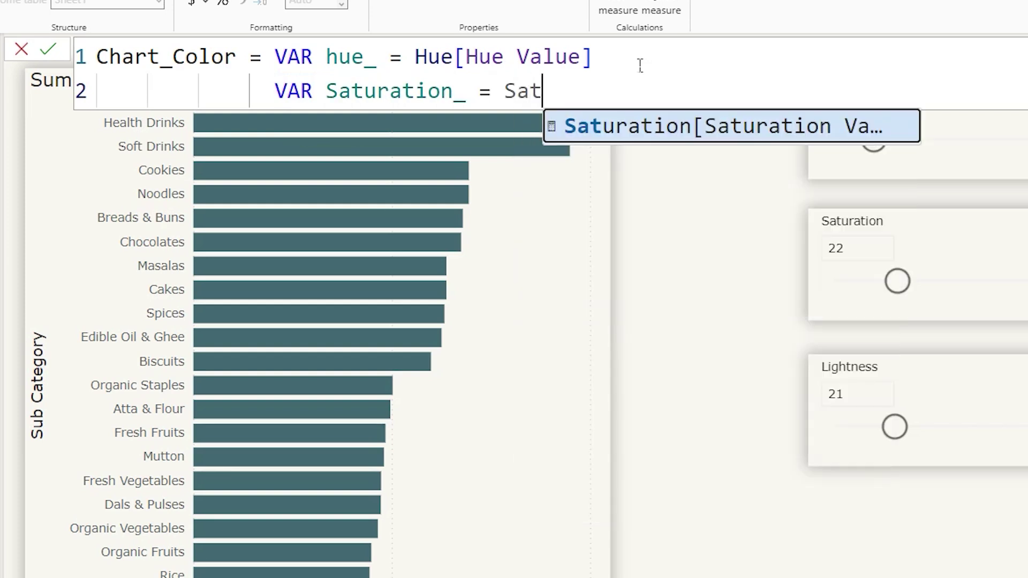
key("Tab")
type("& \"%\"")
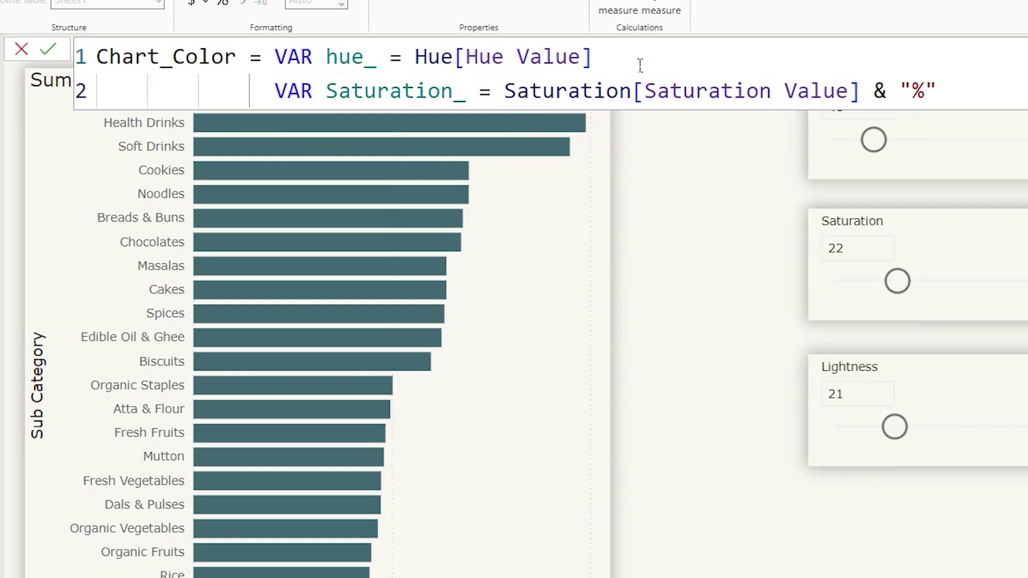
Add a third variable, Lightness_, to the measure, set to Lightness[Lightness Value] & "%".
key("shift+Return")
type("VAR Lightness_ = Ligh")
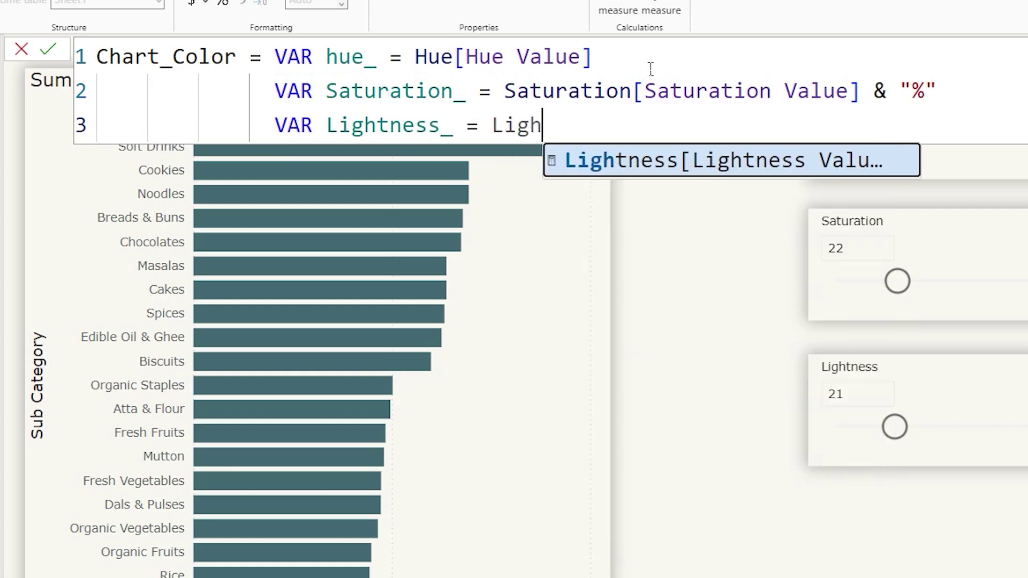
type("tness[Lightness Value] & ")
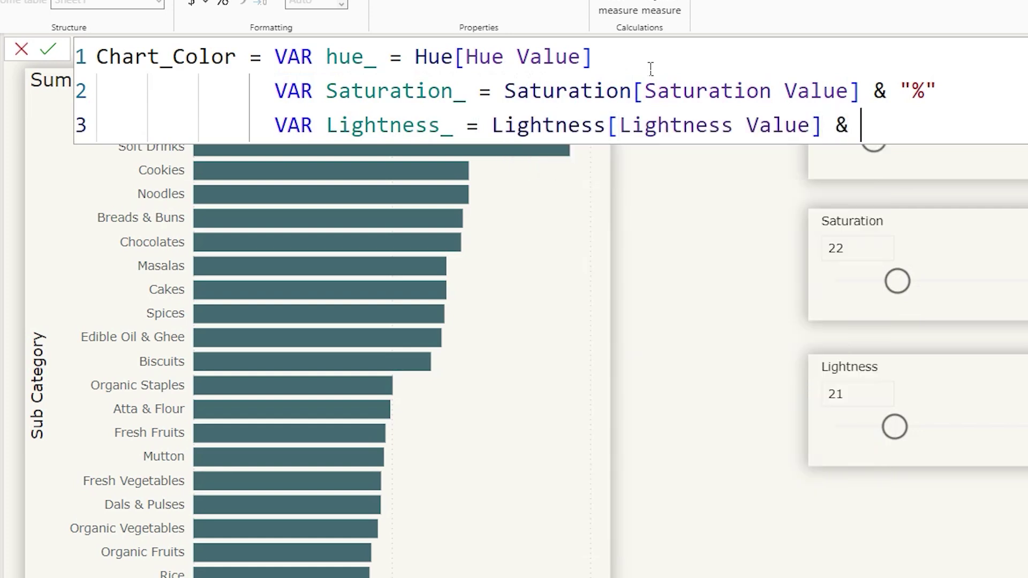
type("\"%\"")
key("shift+Return")
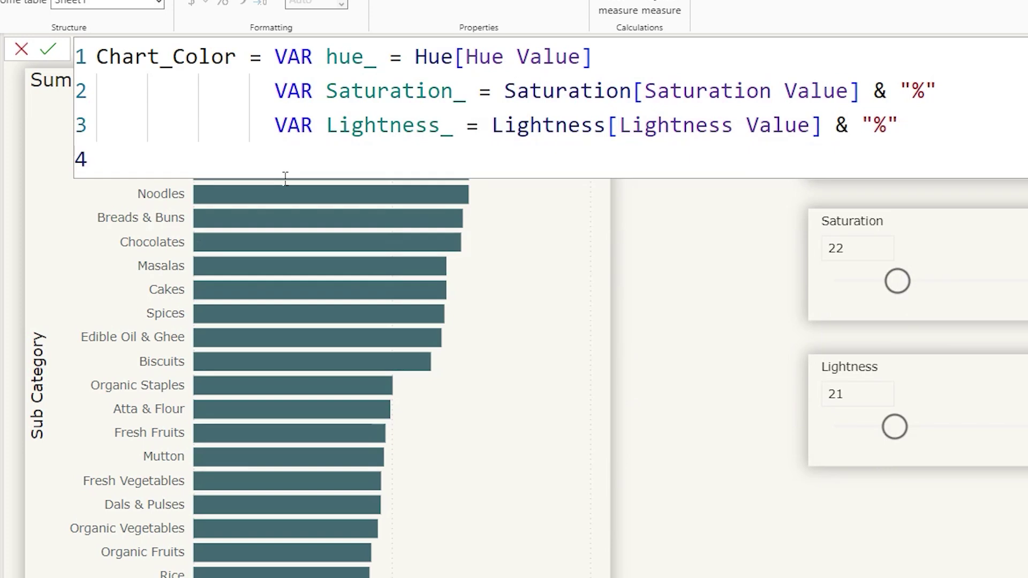
Add a variable named HSL to the measure, beginning with "HSL(" & hue_.
type("VAR HSL = ")
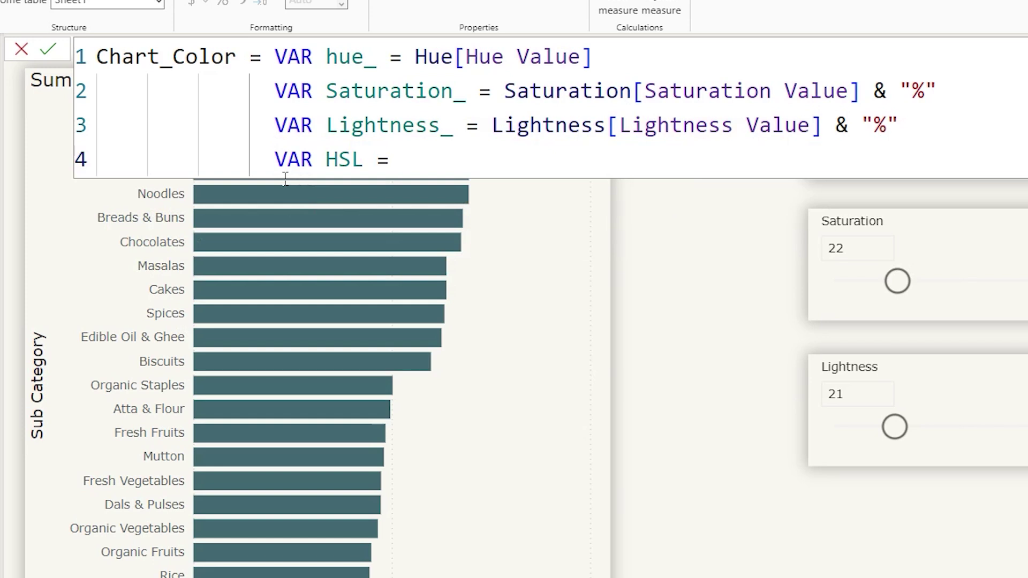
type("\"")
type("HSL(\"")
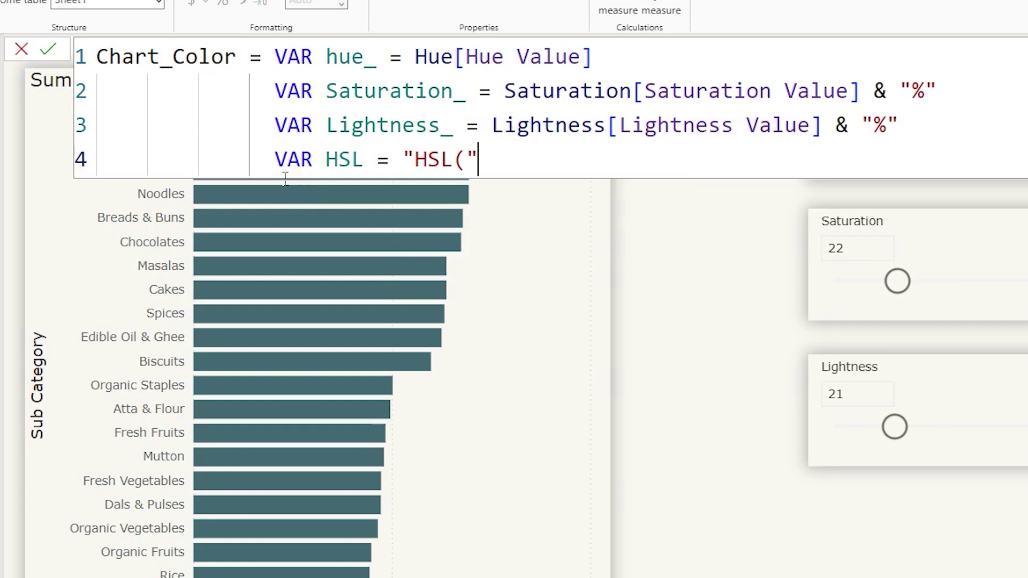
type(" &")
type("hue")
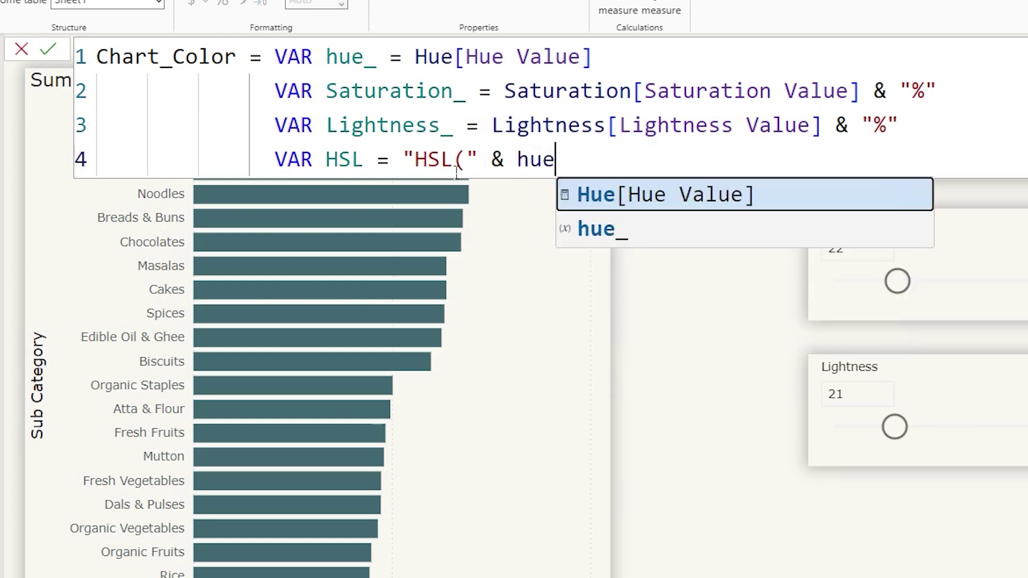
key("Down")
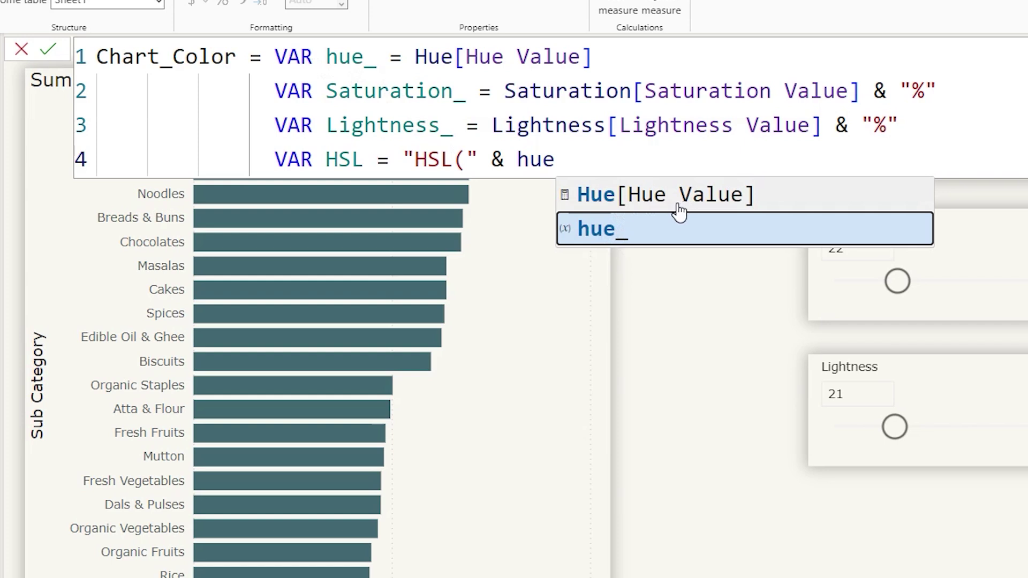
left_click(617, 239)
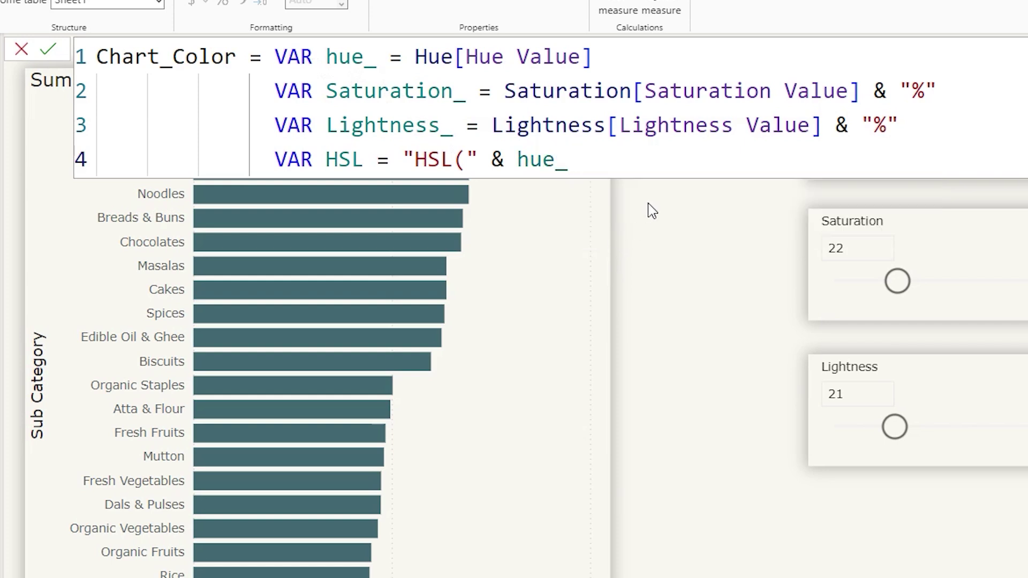
Complete the HSL variable by appending & "," & Saturation_ & "," & Lightness_ & ")".
type("& \",\" & satu")
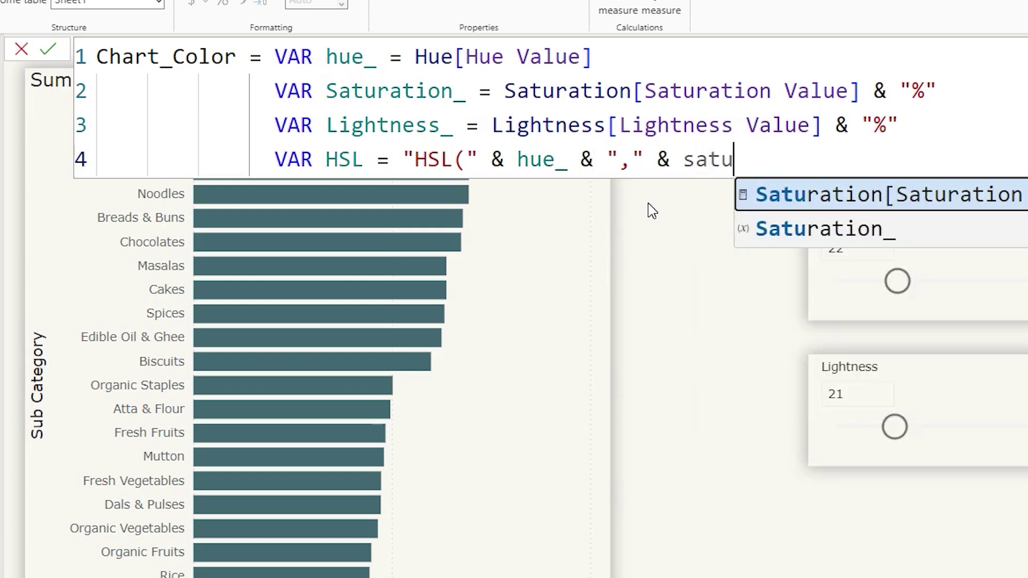
key("Down")
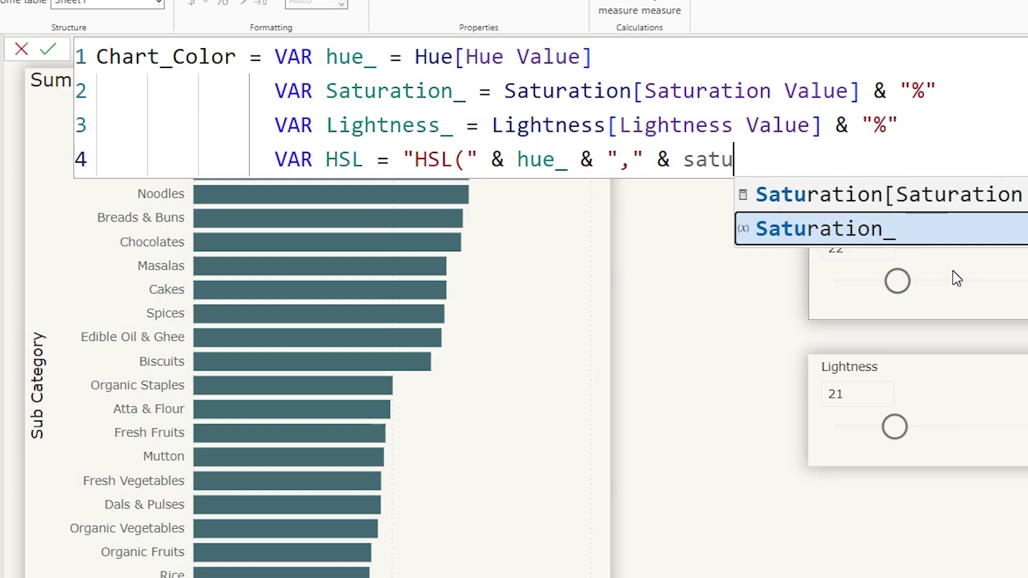
key("Tab")
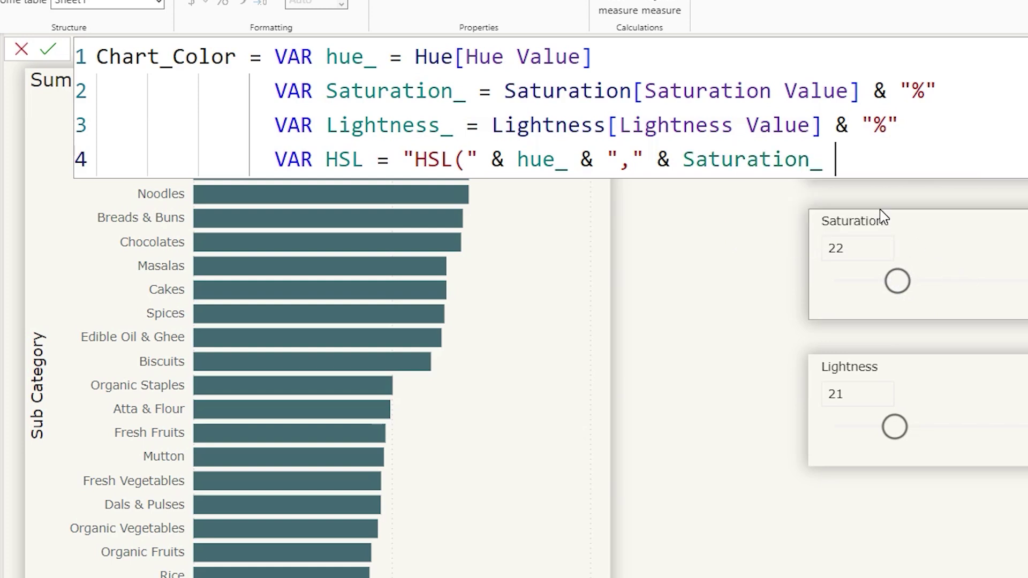
type("& \",\" & ")
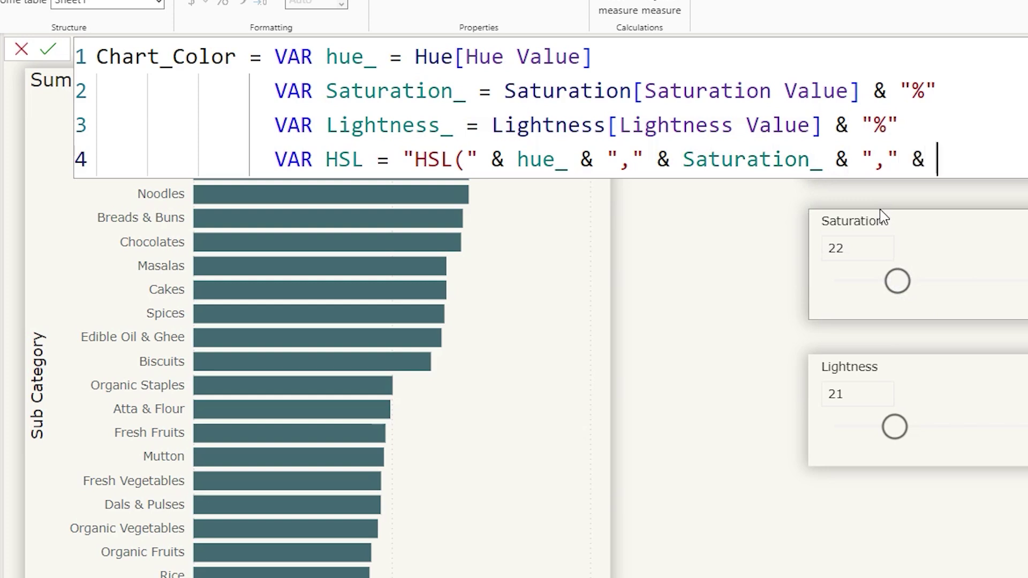
type("Li")
type("gh")
key("Down")
key("Tab")
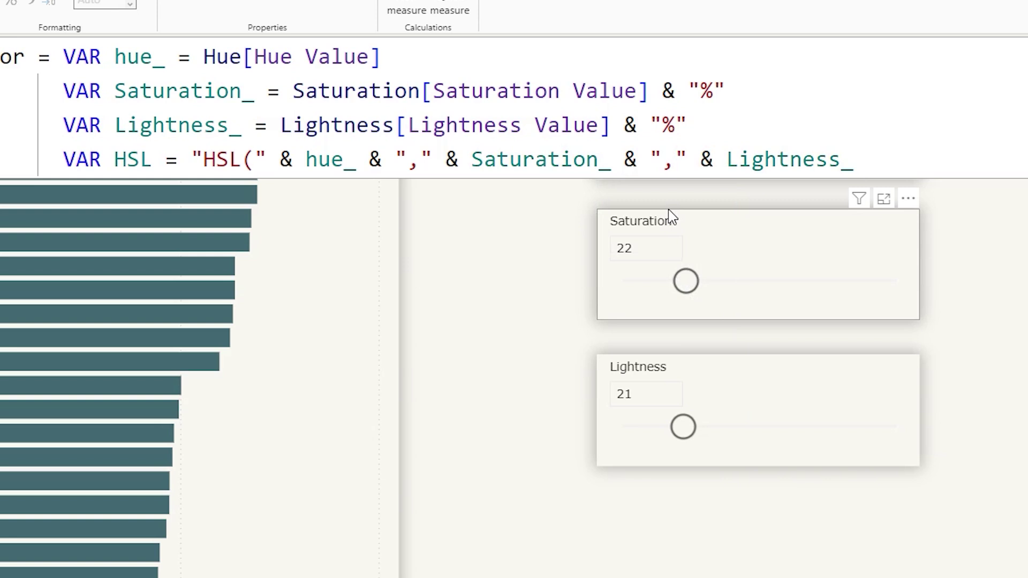
type("& \"")
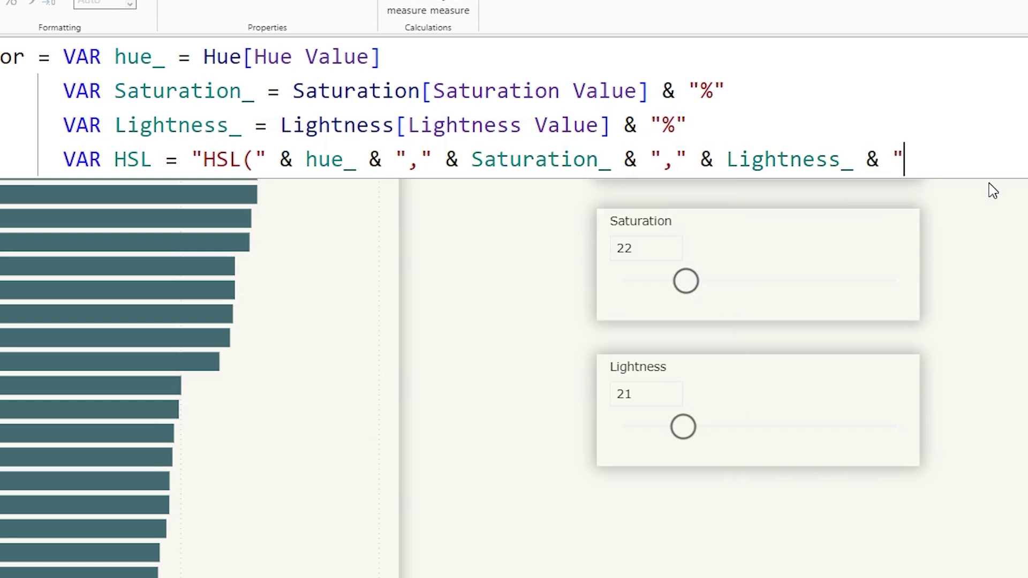
type(")\"")
End the Chart_Color measure with RETURN HSL, separated from the variables by a blank line.
key("shift+Return")
key("shift+Return")
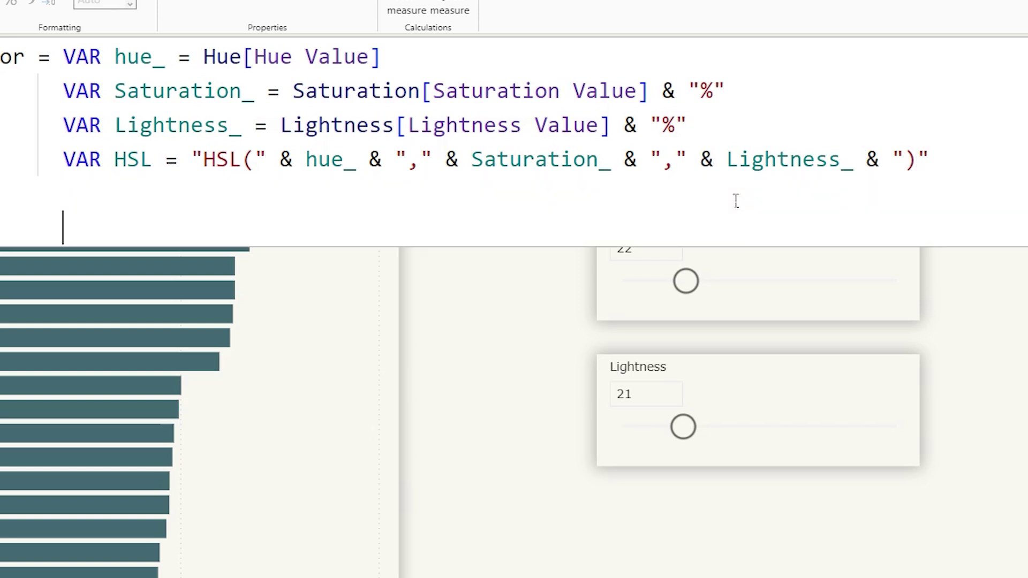
type("Retu")
key("Tab")
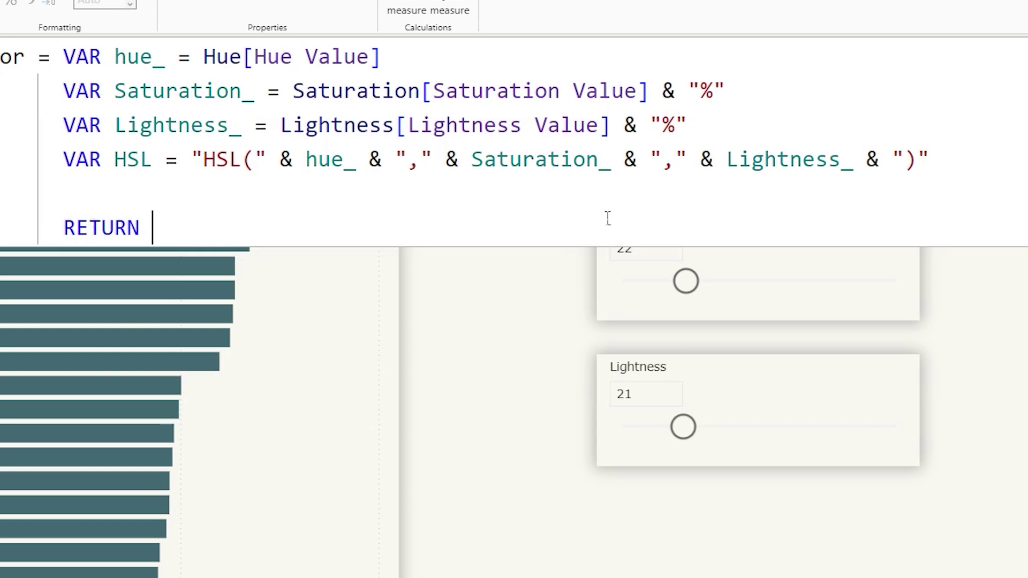
type("HSL")
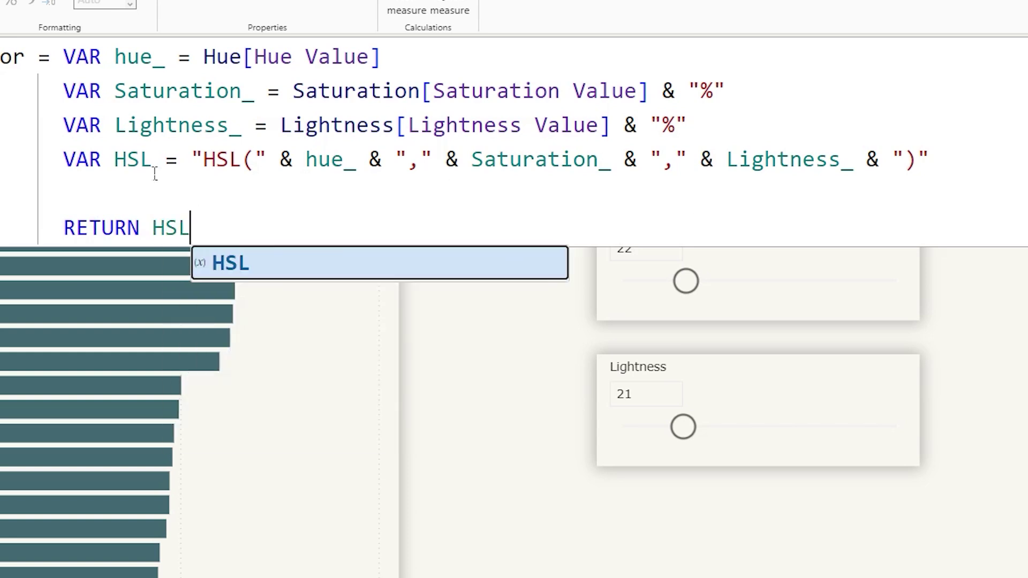
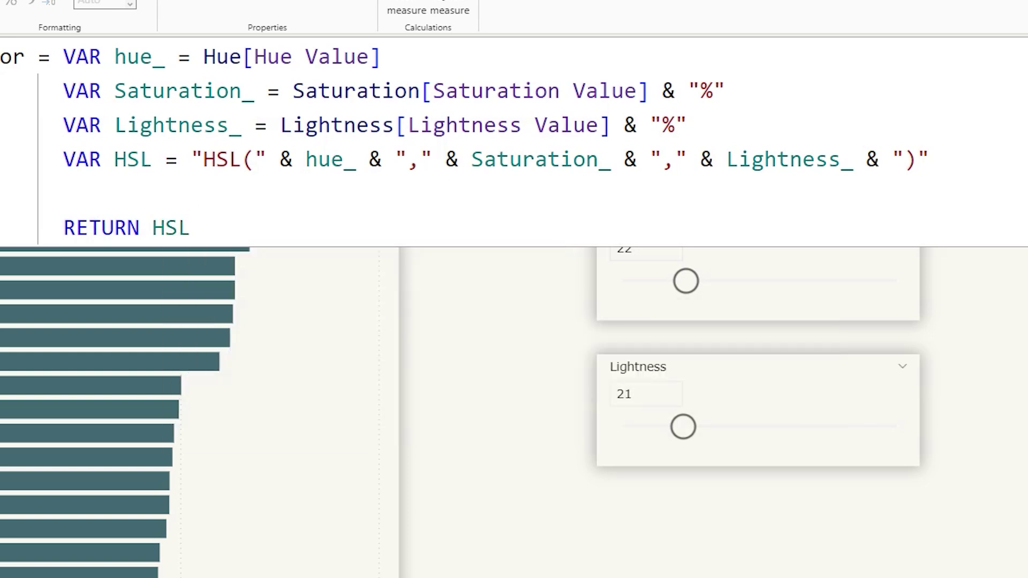
Show the Chart_Color measure in a card placed below the Lightness slicer.
left_click_drag(975, 198, 612, 450)
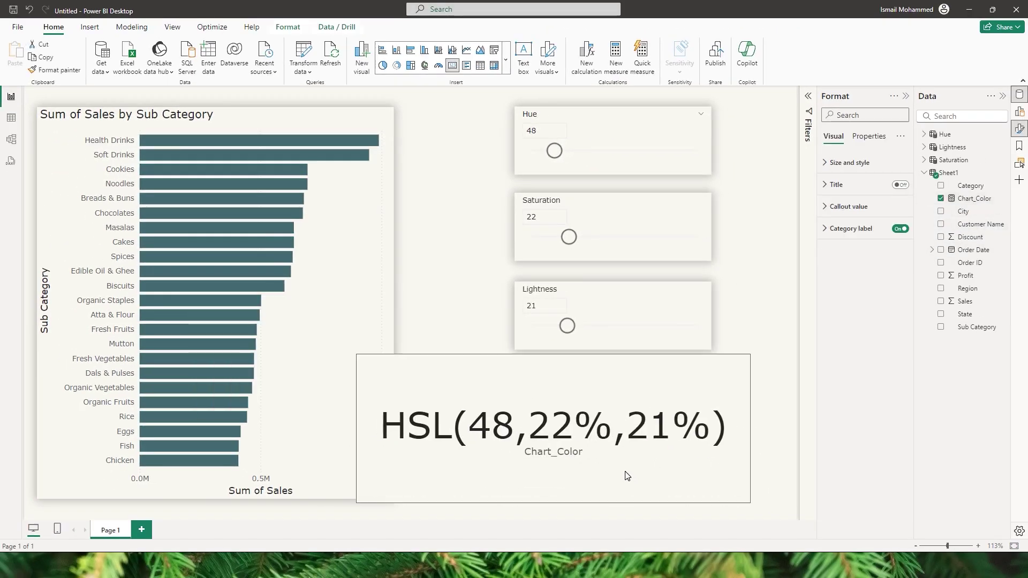
left_click(617, 470)
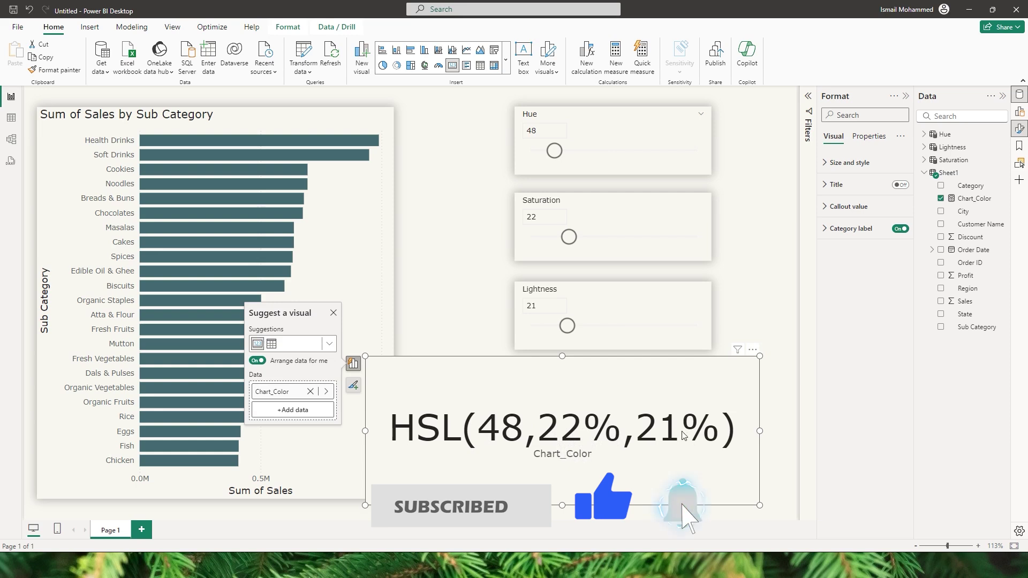
left_click(670, 450)
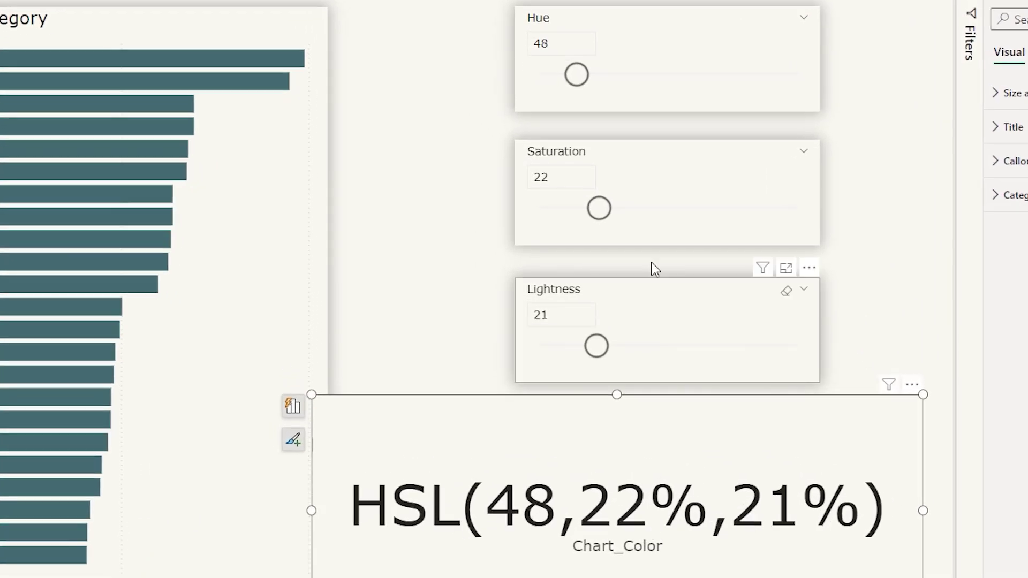
Test the Chart_Color card with hue 107 and lightness 47 on the slicers, and delete the card.
left_click_drag(587, 83, 626, 88)
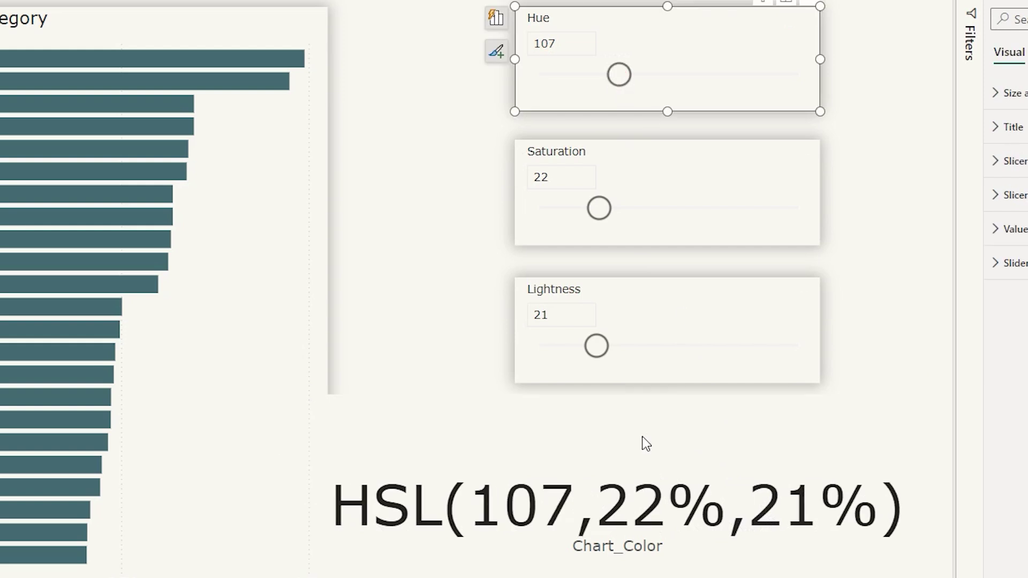
left_click_drag(597, 348, 665, 353)
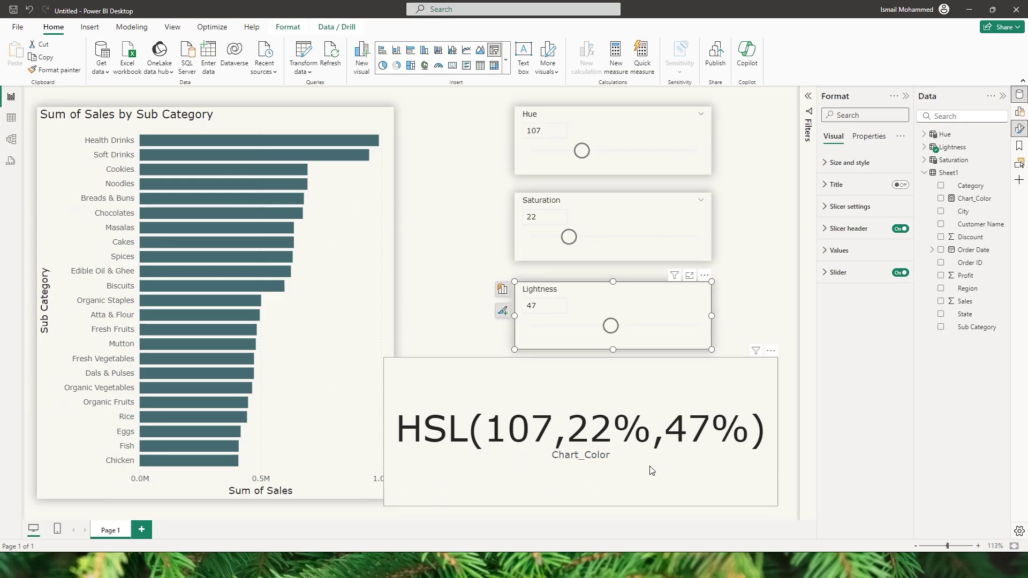
left_click(651, 471)
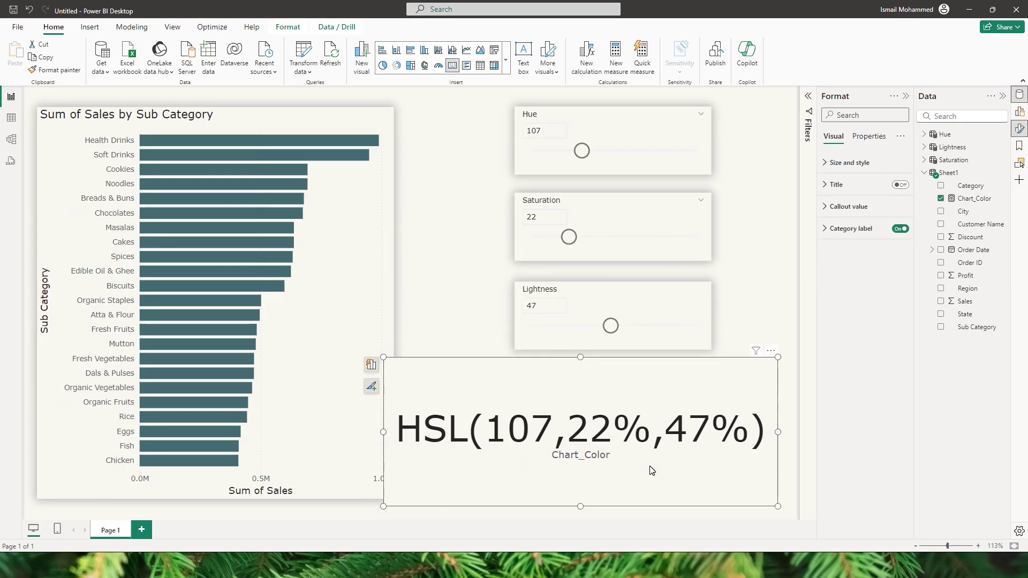
key("Delete")
Set the sales bar chart's bar colour by field value, based on the Chart_Color measure in Sheet1.
left_click(345, 204)
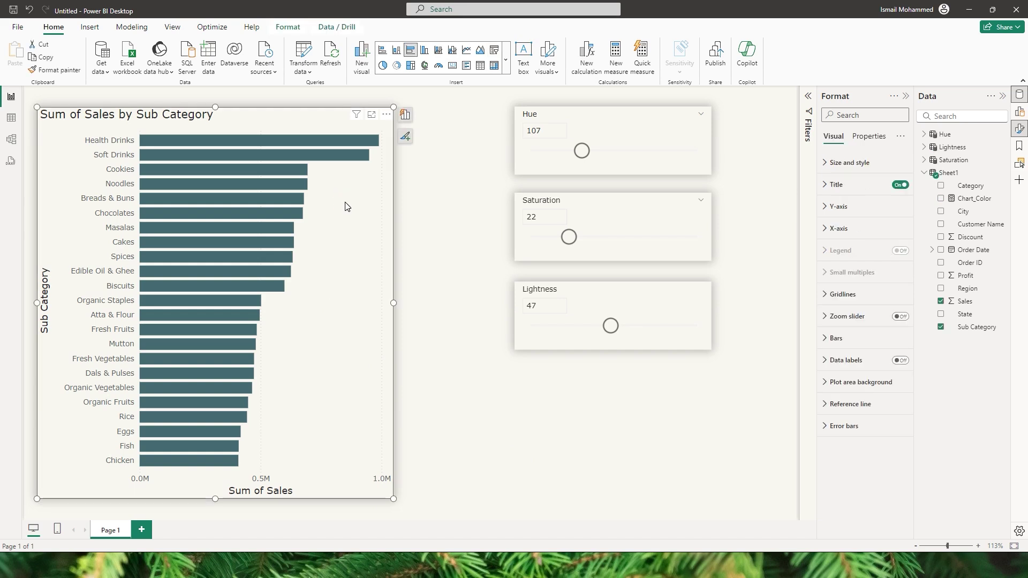
left_click(834, 339)
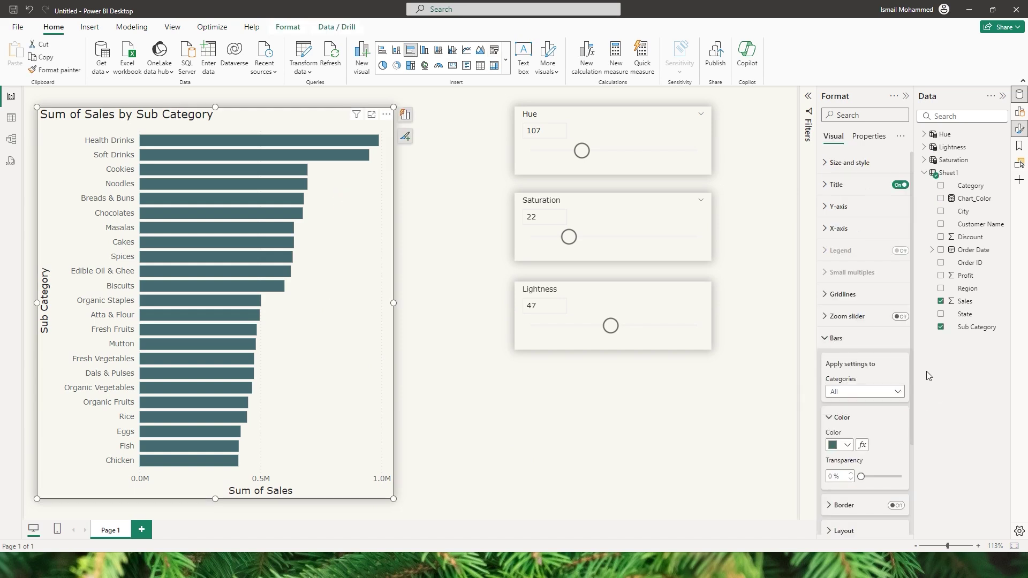
scroll(910, 329, "down", 3)
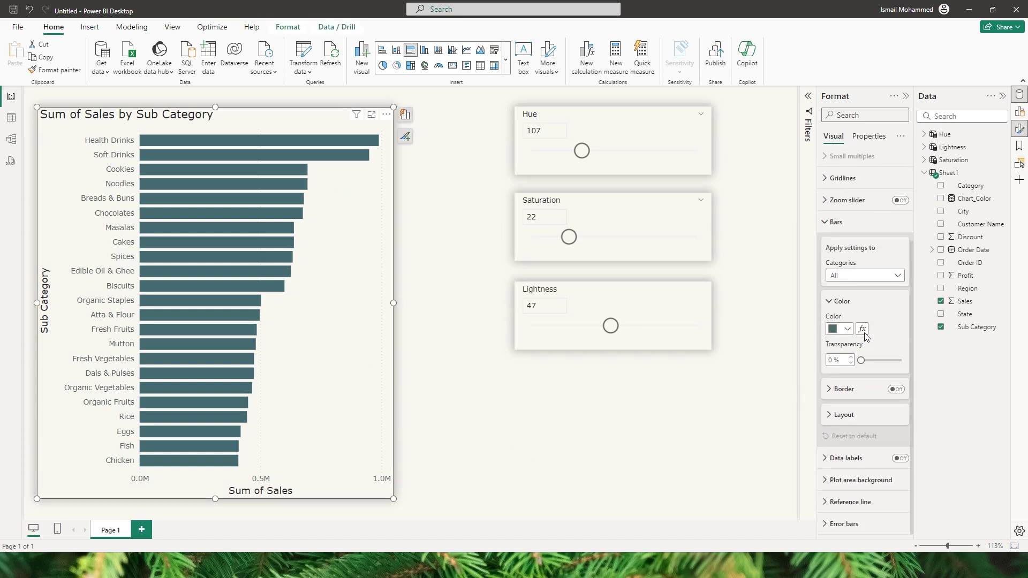
left_click(862, 329)
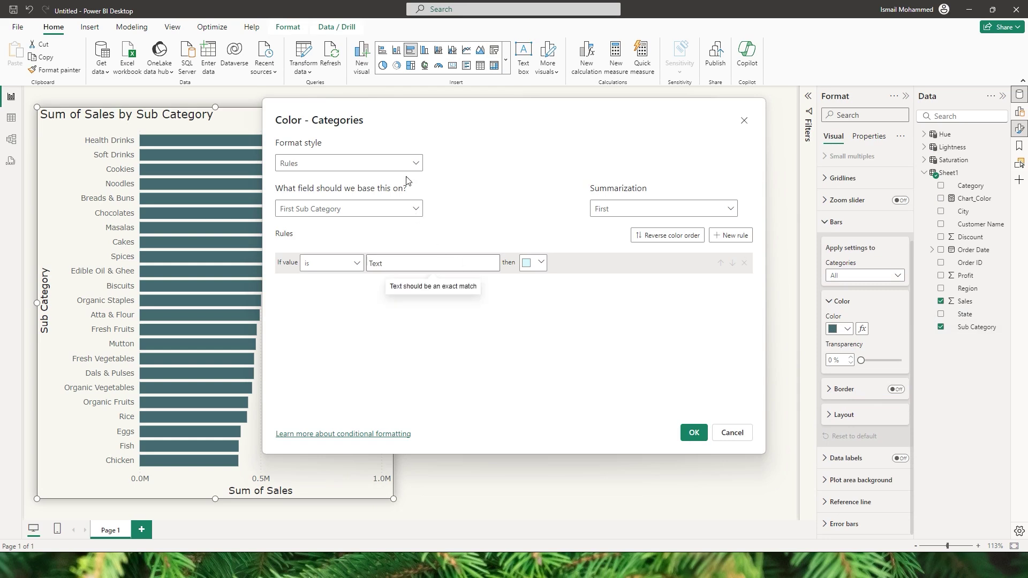
left_click(416, 163)
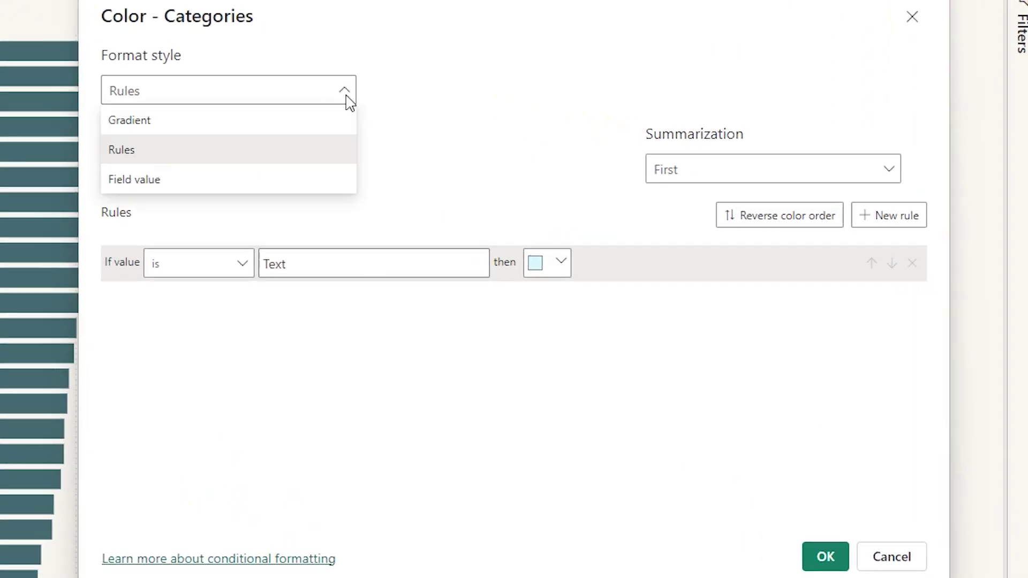
left_click(150, 180)
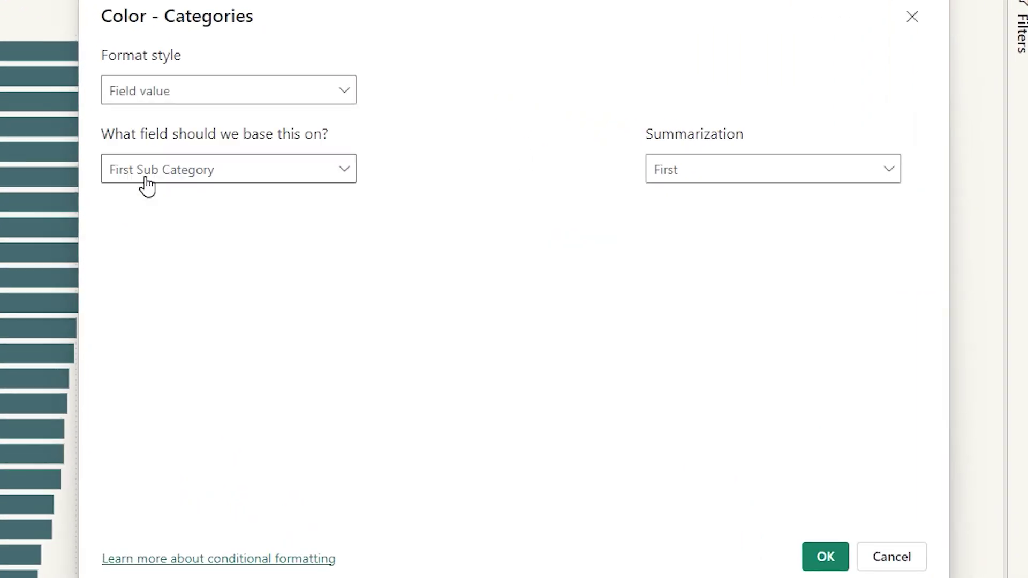
left_click(346, 172)
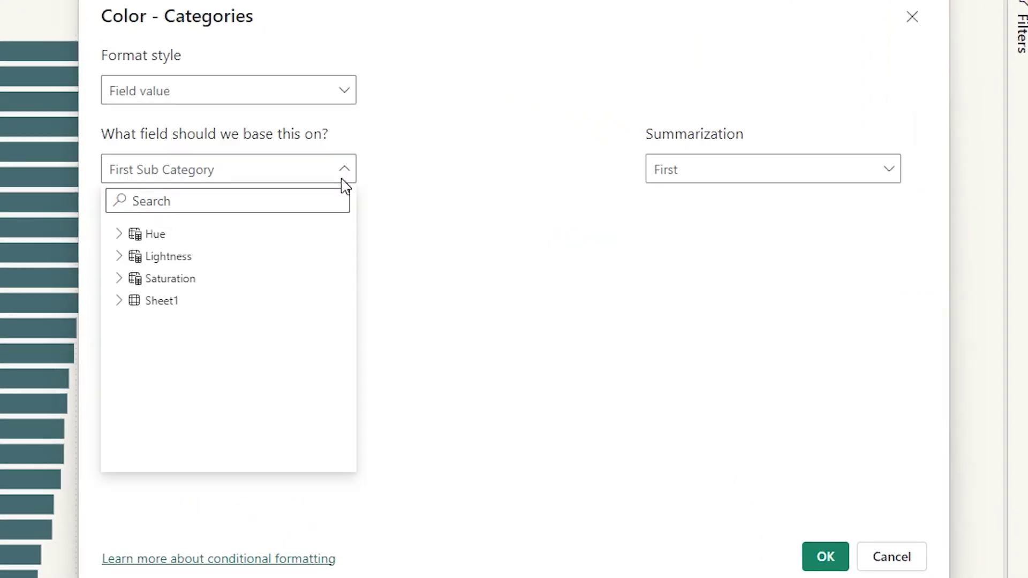
left_click(120, 301)
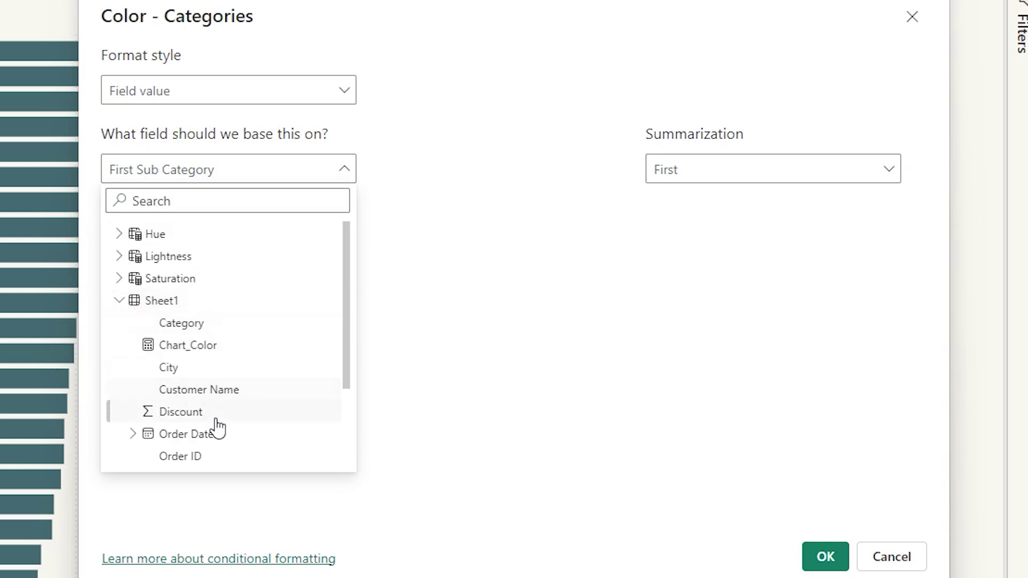
left_click(200, 347)
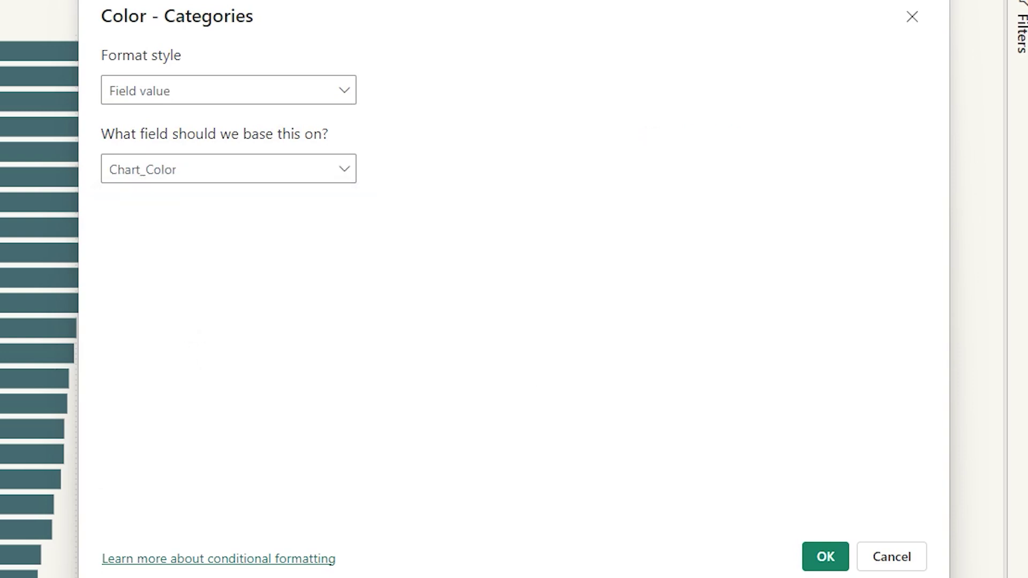
left_click(822, 557)
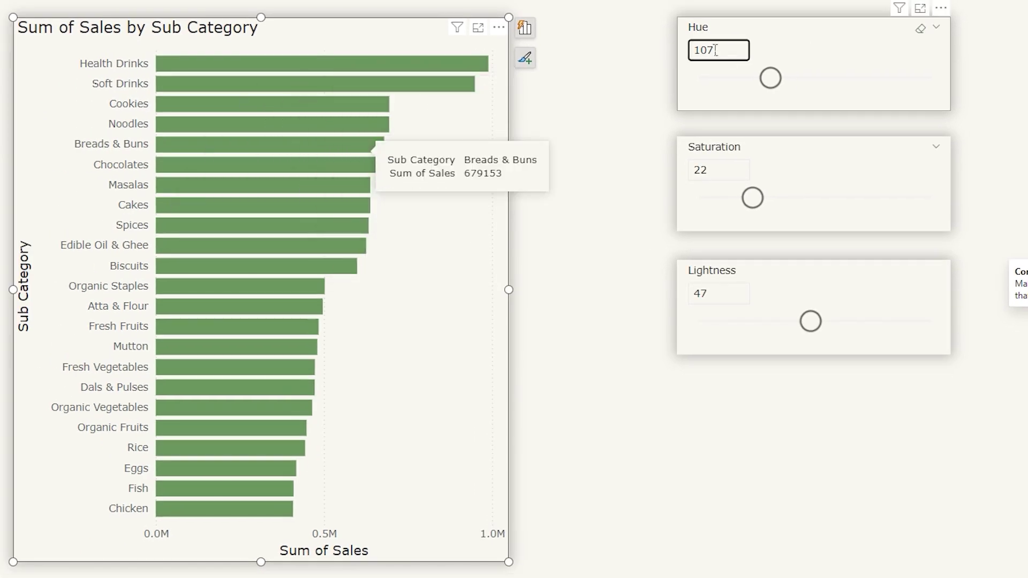
Test the bar colour with hue 272, saturation 68 and lightness 80, and end with hue 321, saturation 75 and lightness 30.
left_click_drag(773, 82, 879, 86)
left_click_drag(752, 197, 864, 207)
left_click_drag(811, 321, 891, 332)
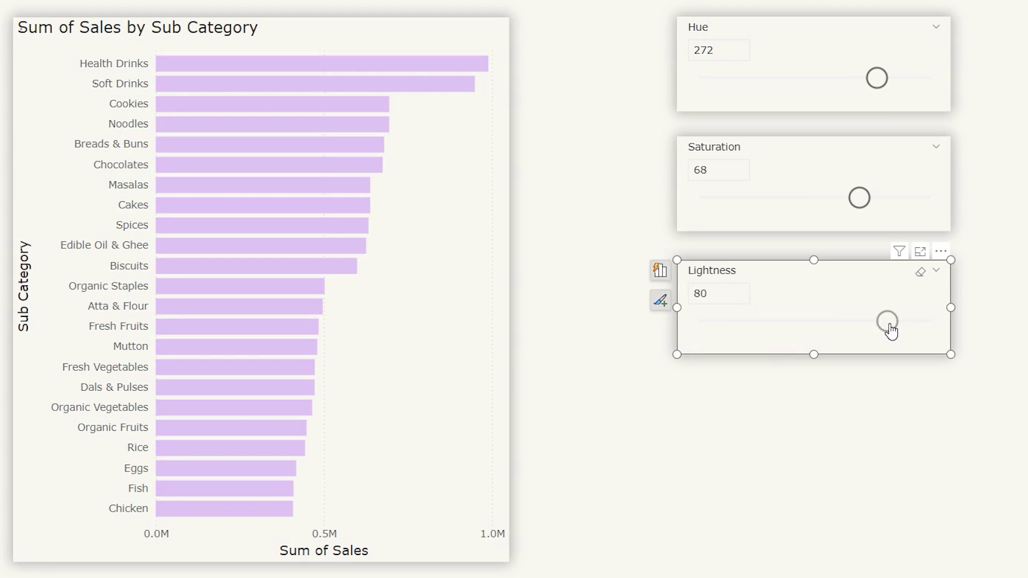
left_click_drag(862, 216, 884, 214)
left_click_drag(877, 79, 835, 94)
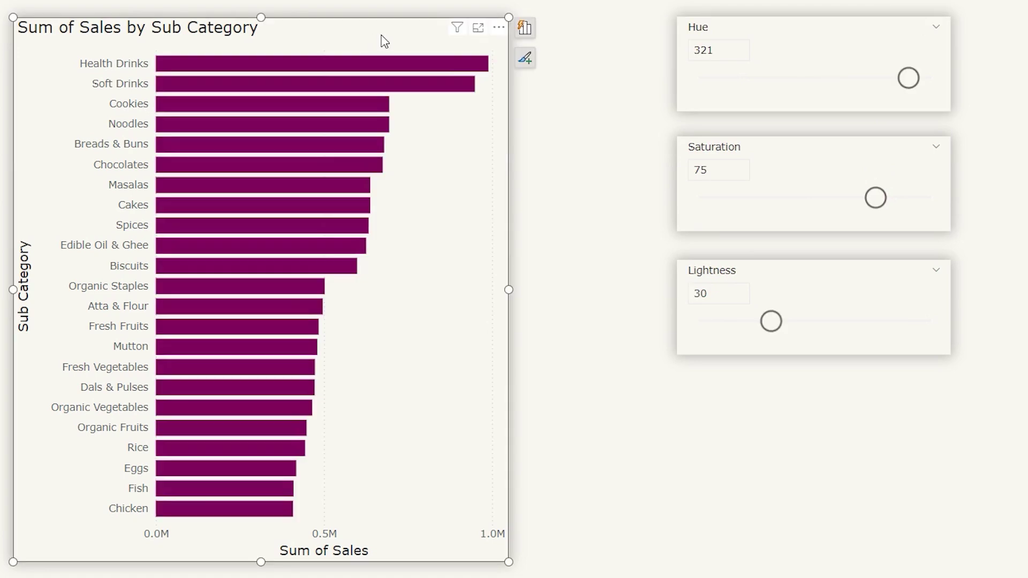
Turn on data labels for the sales bar chart.
left_click(525, 58)
left_click(553, 121)
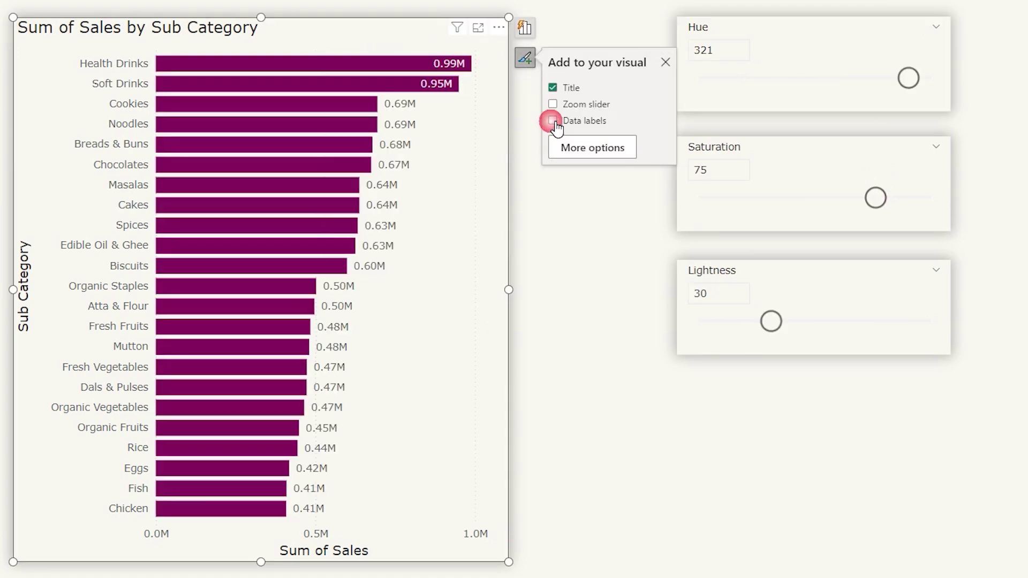
left_click(529, 198)
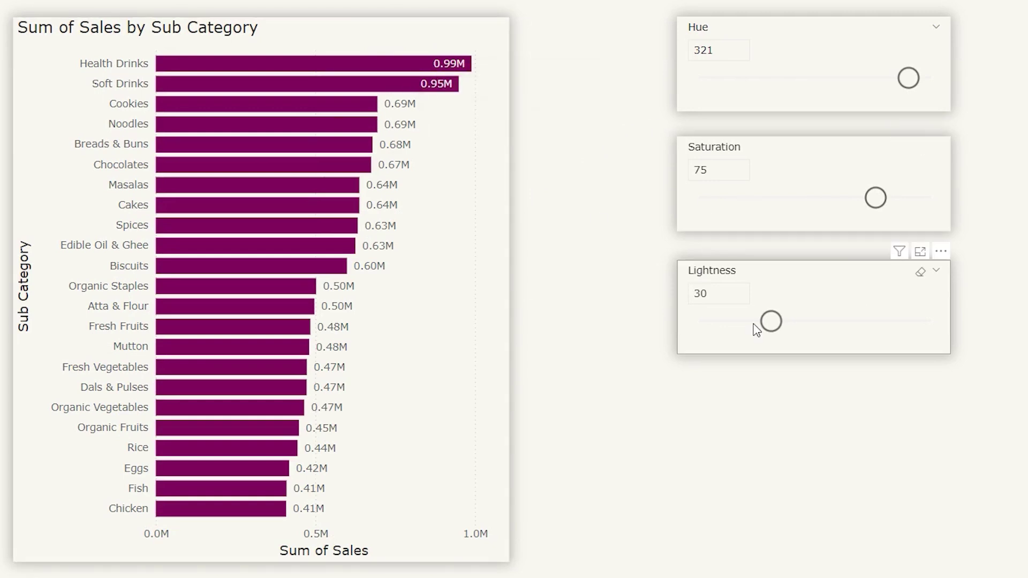
Lighten the bars with lightness 87 and saturation 21, and place all data labels inside the ends of the bars.
left_click_drag(780, 332, 907, 329)
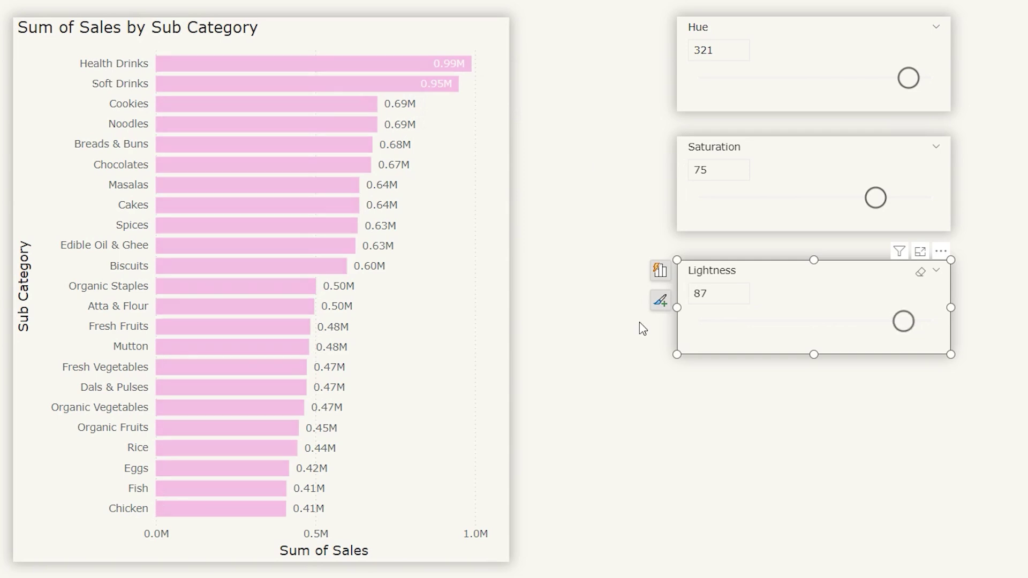
left_click(456, 279)
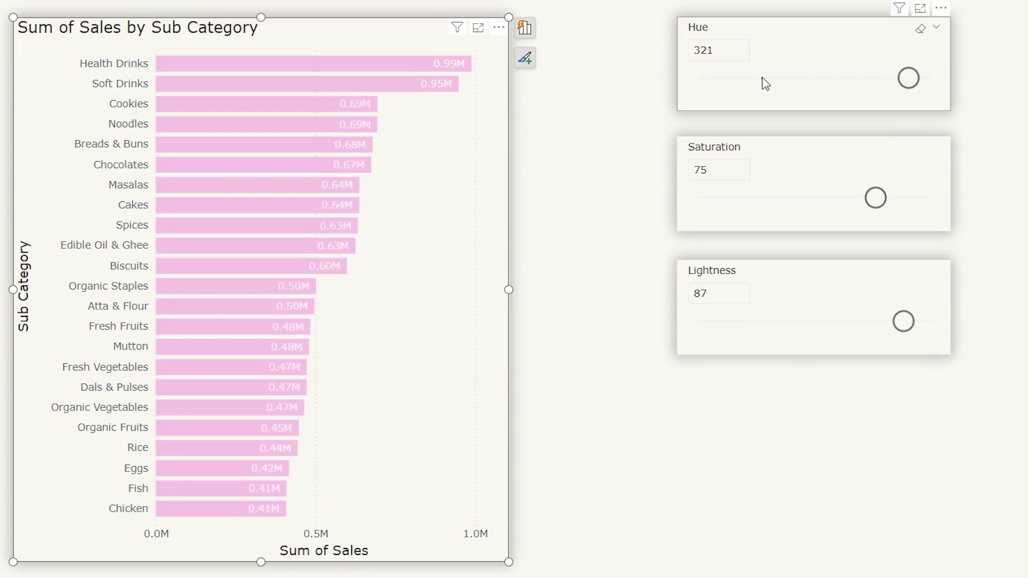
left_click_drag(874, 199, 751, 211)
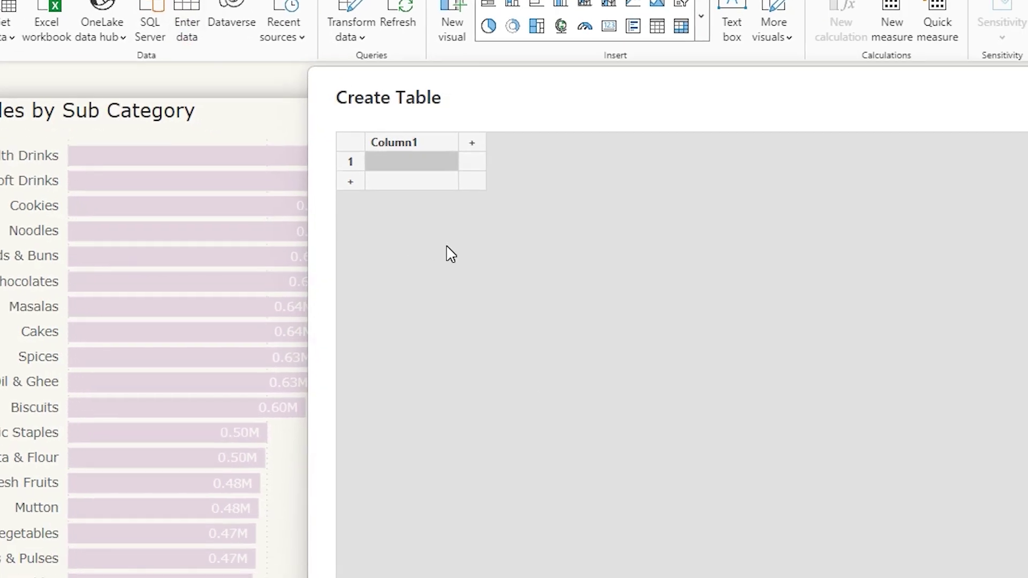
Create and load a one-column table named Data_Label_Color with the rows White and Black.
type("White")
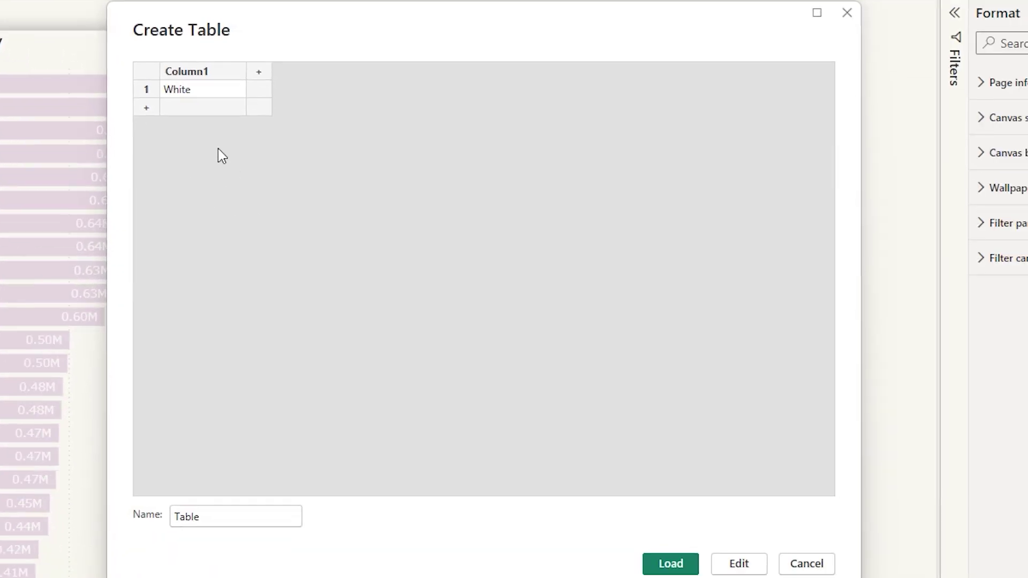
left_click(193, 112)
type("Black")
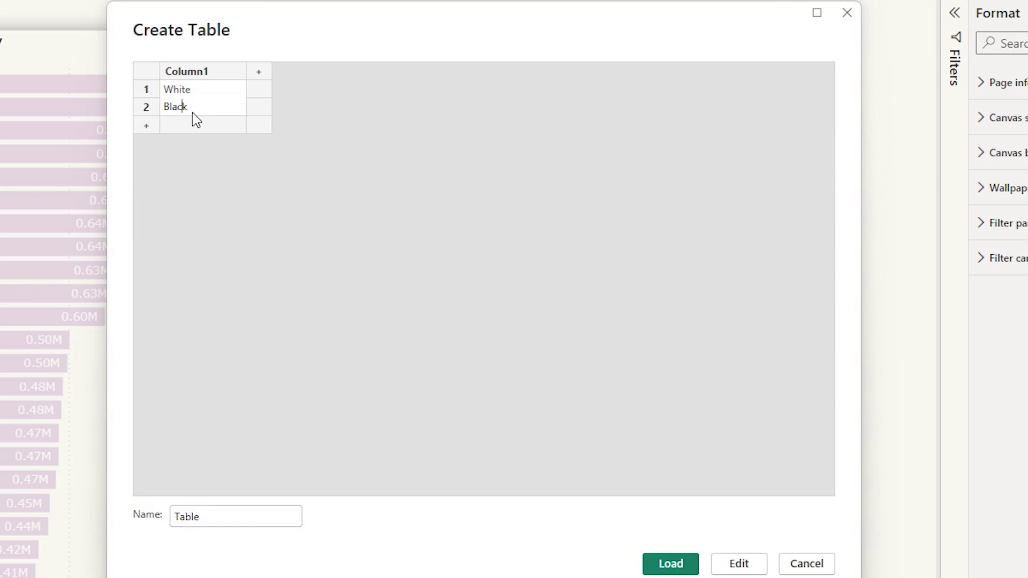
left_click_drag(226, 521, 161, 519)
type("Da")
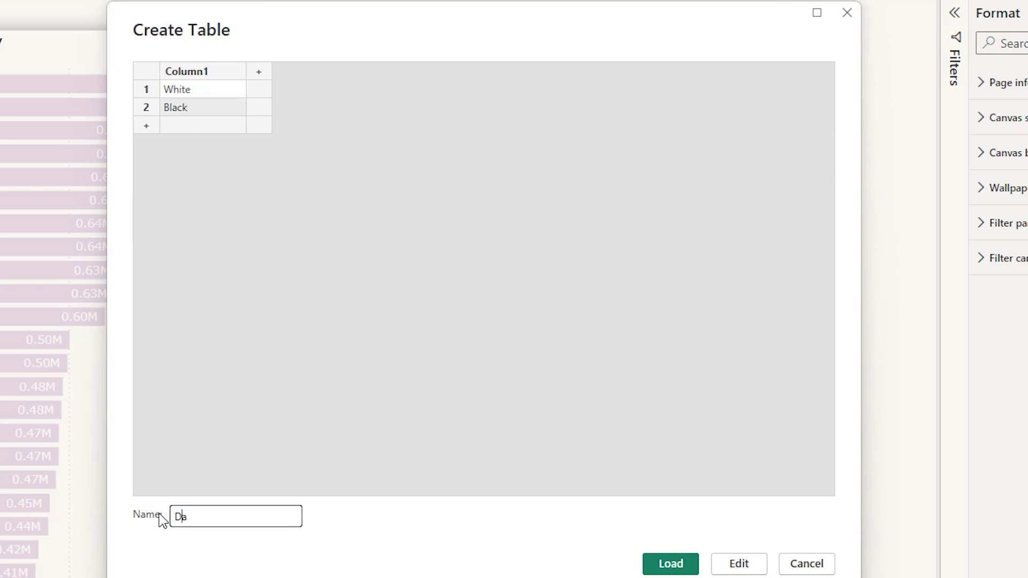
type("ta_Label_Color")
left_click(667, 564)
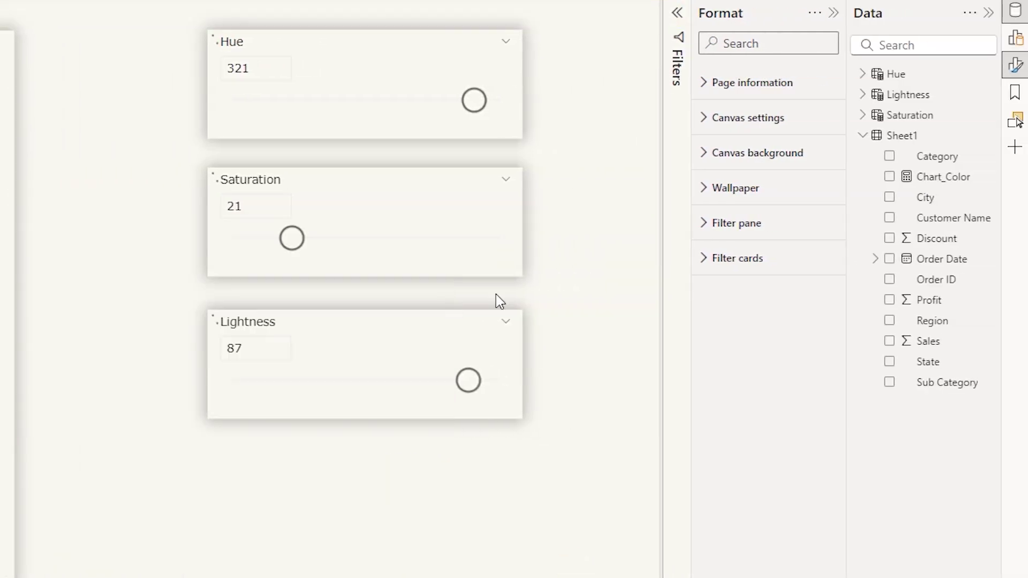
Place the Data_Label_Color table's column on the canvas below the Lightness slicer and rename it Label_Color.
left_click(897, 79)
left_click_drag(937, 97, 328, 486)
double_click(948, 99)
type("C")
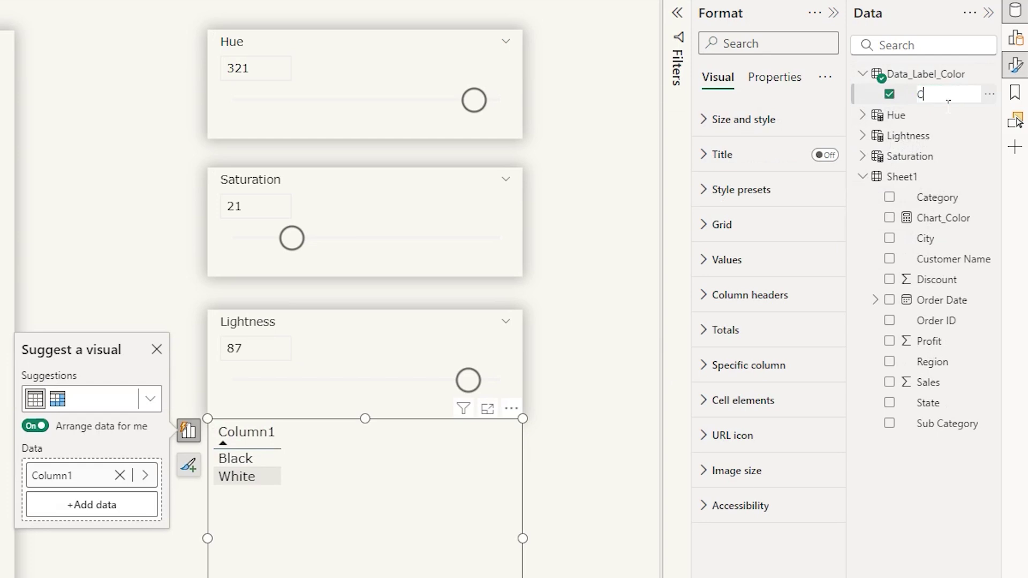
type("abel_Color")
key("Return")
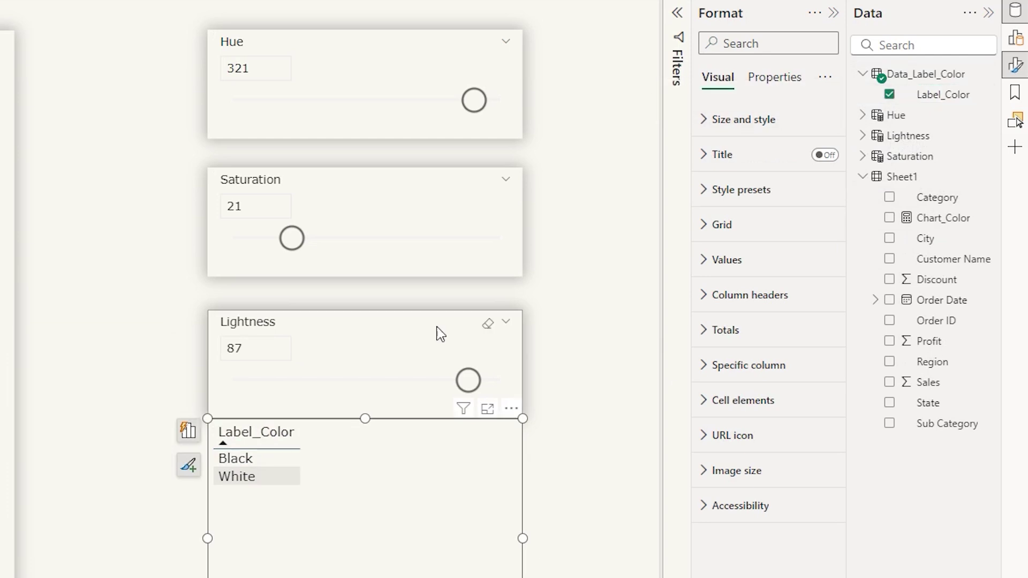
Convert the Label_Color table visual into a button slicer titled Data Label Color, with White selected.
left_click(1016, 38)
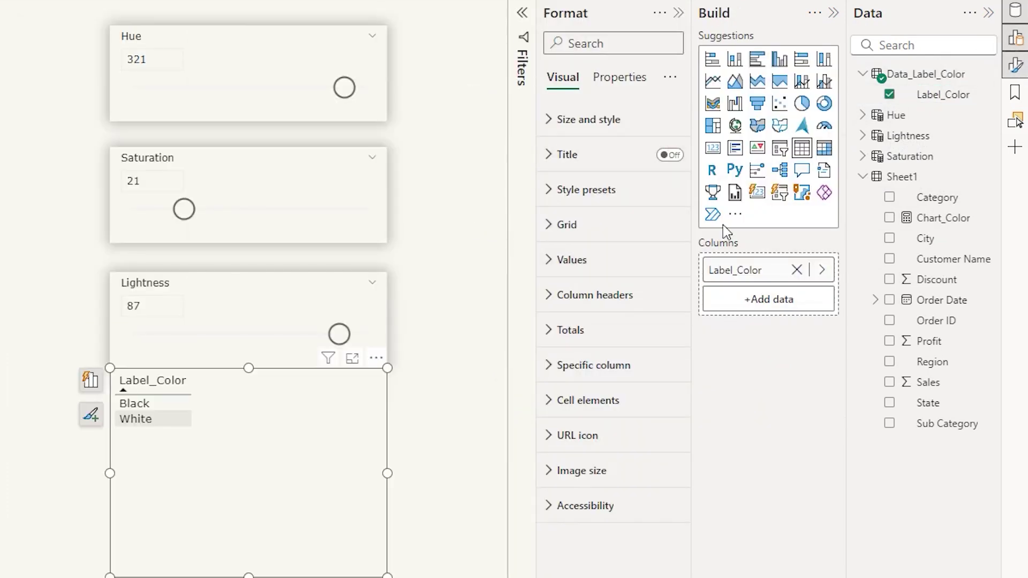
left_click(780, 194)
left_click(458, 374)
left_click(232, 408)
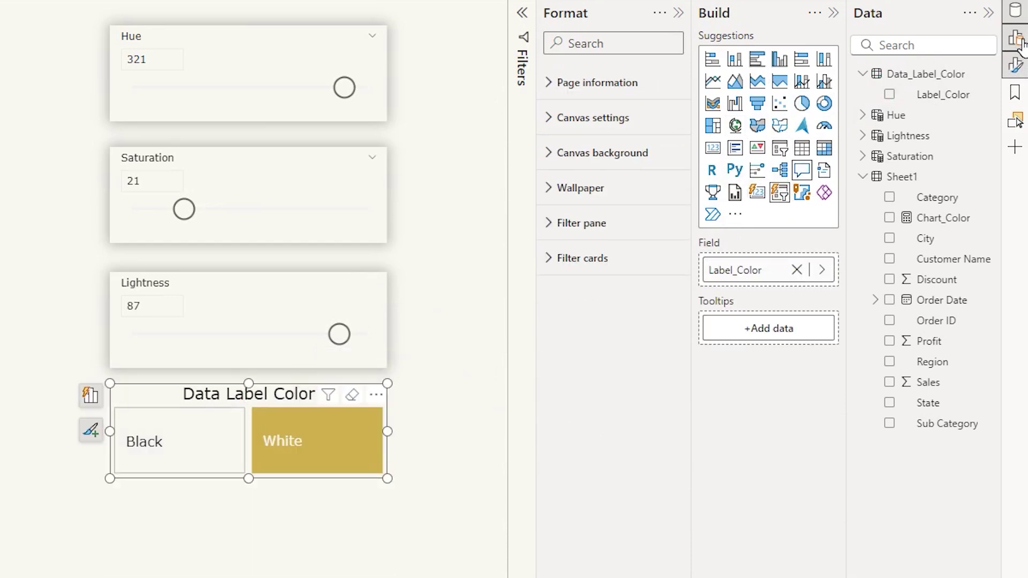
Create a new measure in Sheet1 and name it Data_Label.
left_click(991, 176)
left_click(888, 218)
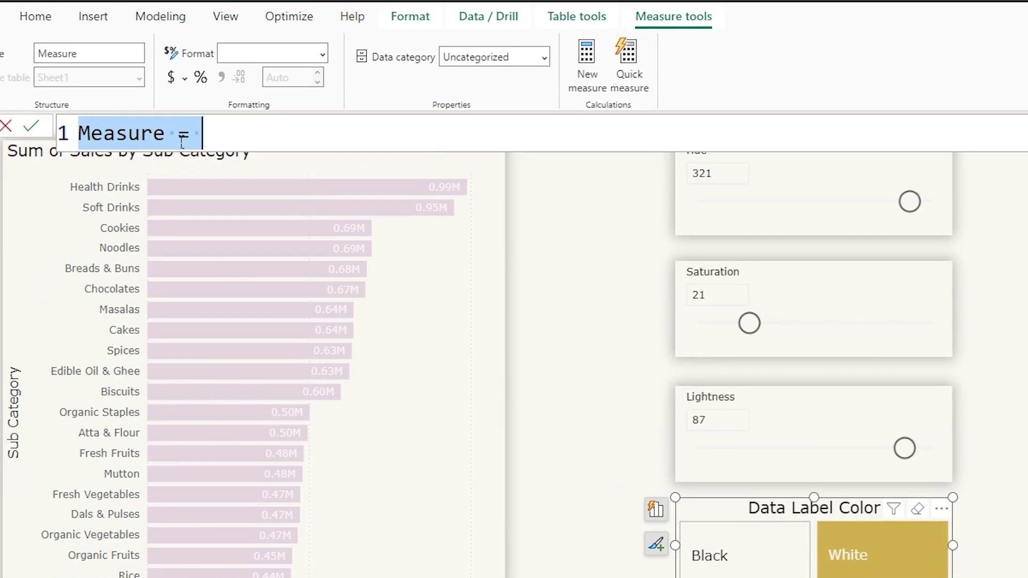
double_click(113, 133)
type("Data")
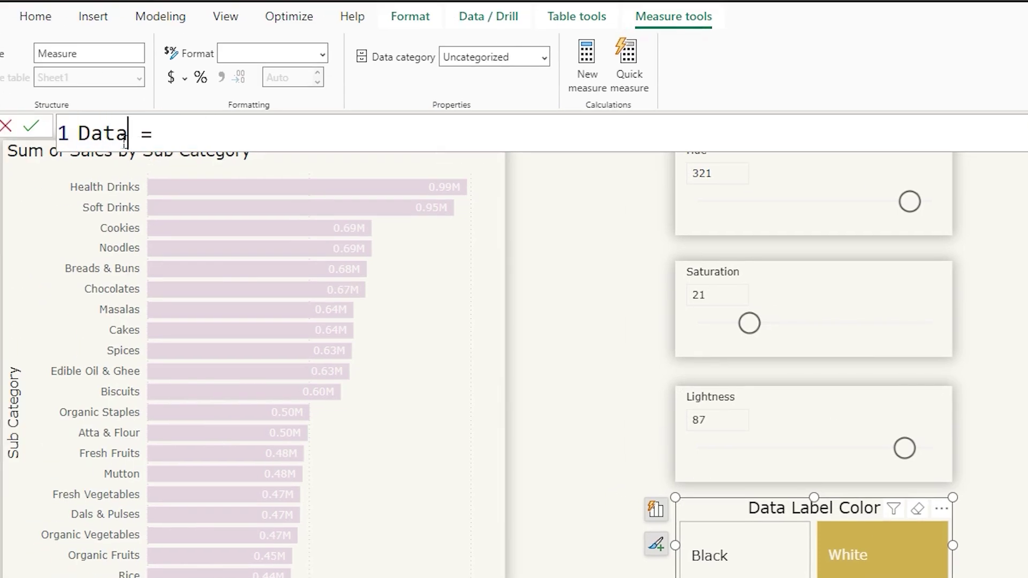
type("_Label")
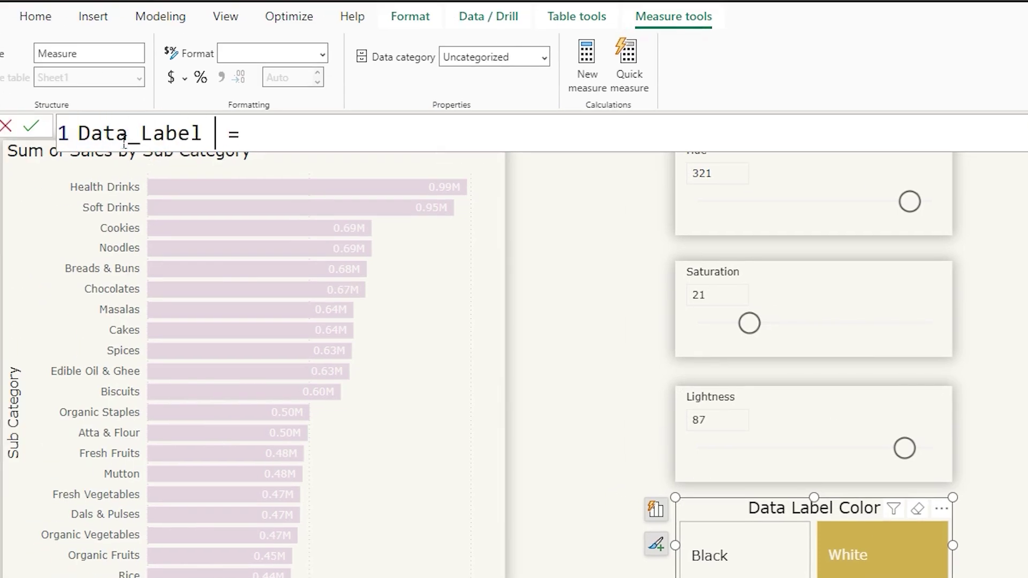
Begin the Data_Label formula with IF(SELECTEDVALUE(Data_Label_Color[Label_Color]).
left_click(277, 144)
type("IF(")
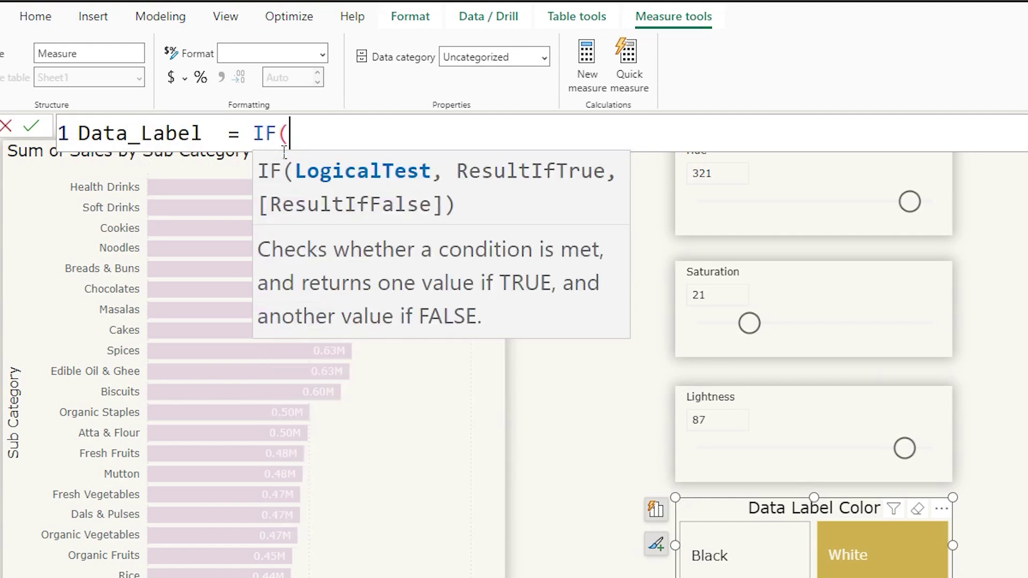
type("sele")
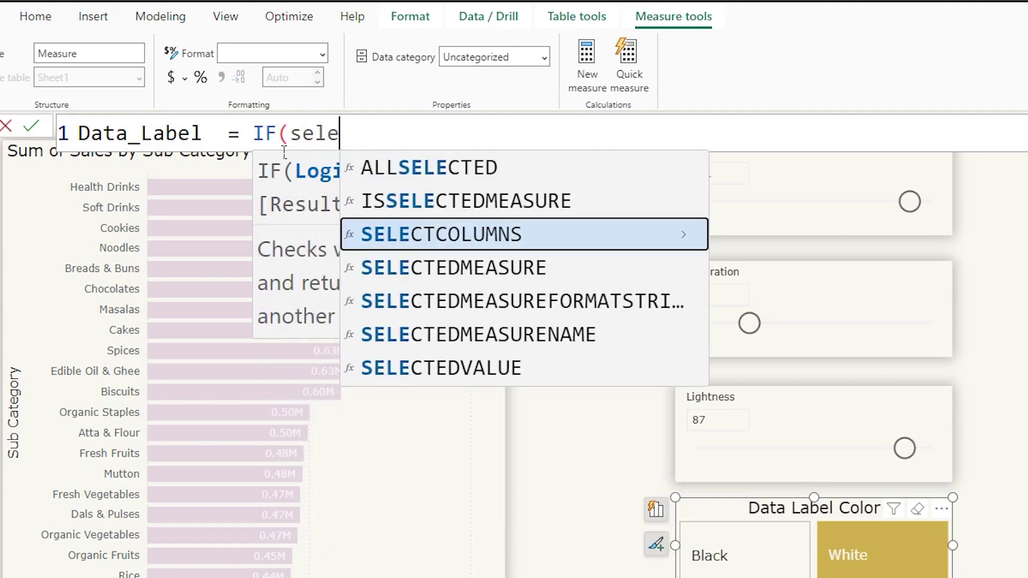
key("Down")
key("Down")
key("Down")
key("Down")
key("Tab")
type("data")
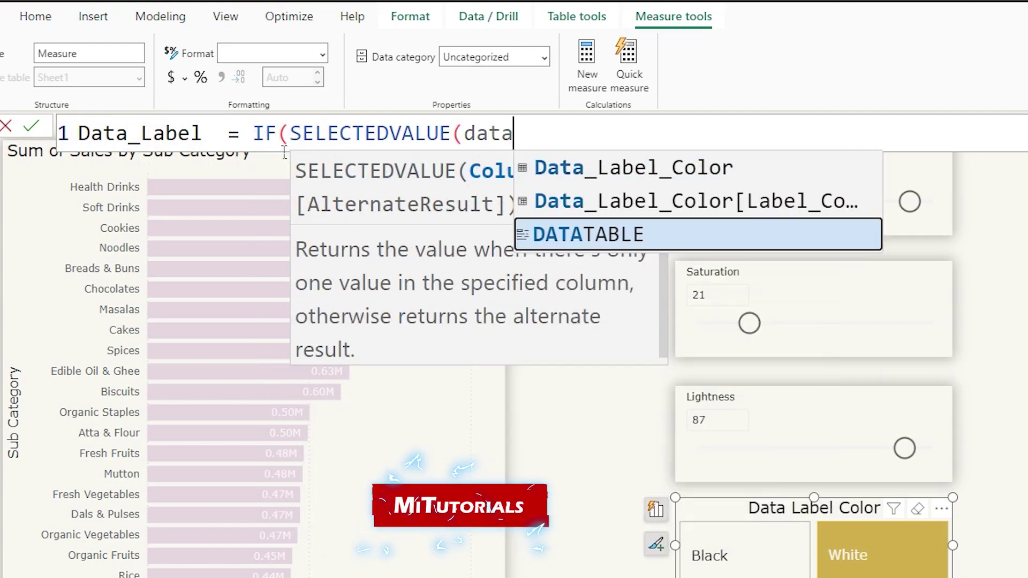
key("Up")
key("Tab")
type(") ")
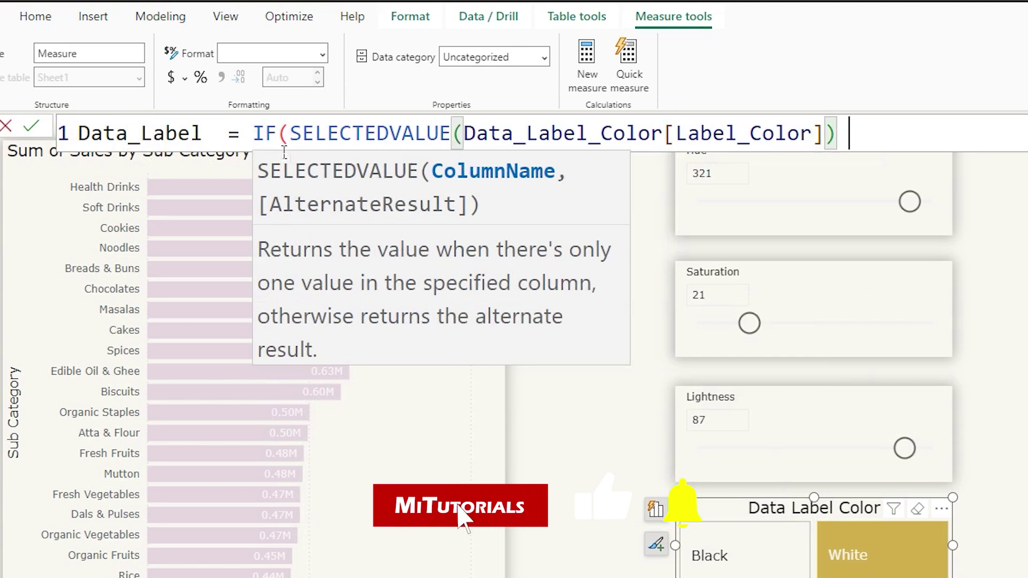
Complete the Data_Label formula so a "White" selection returns "#FFFFFF" and anything else returns "#000000", and commit the measure.
type("= \"Whi")
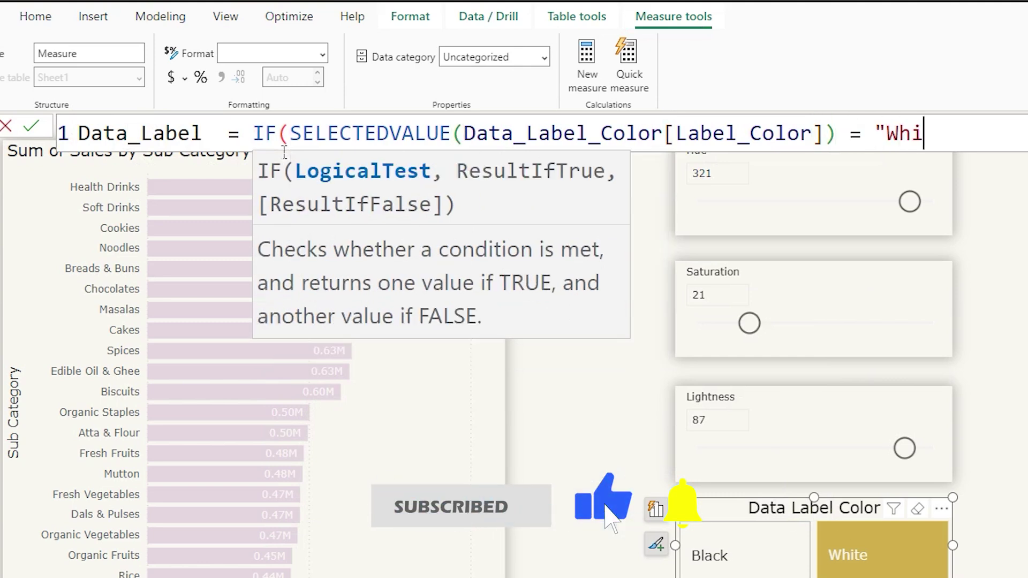
type("te\", \"")
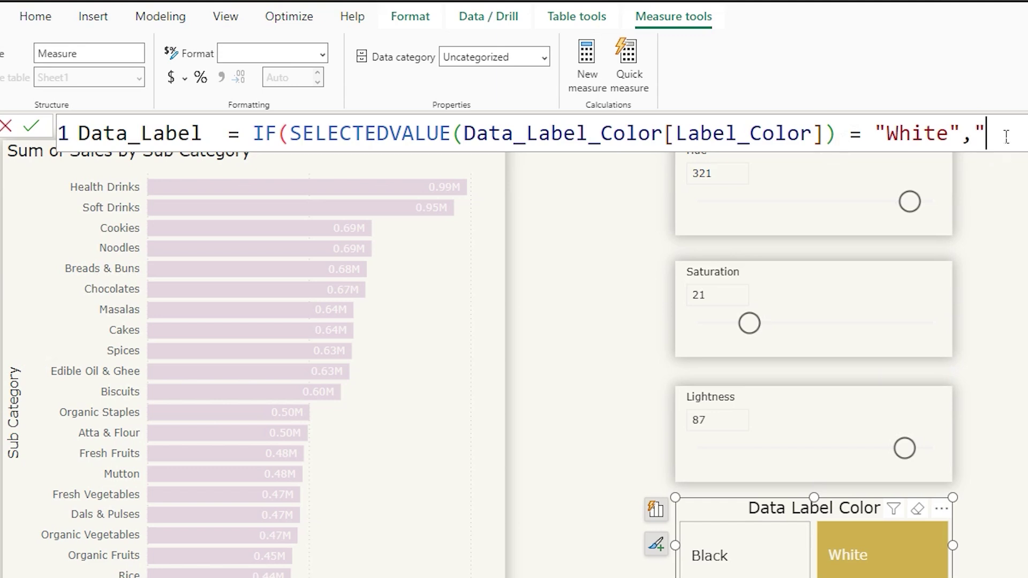
type("#FFFFFF")
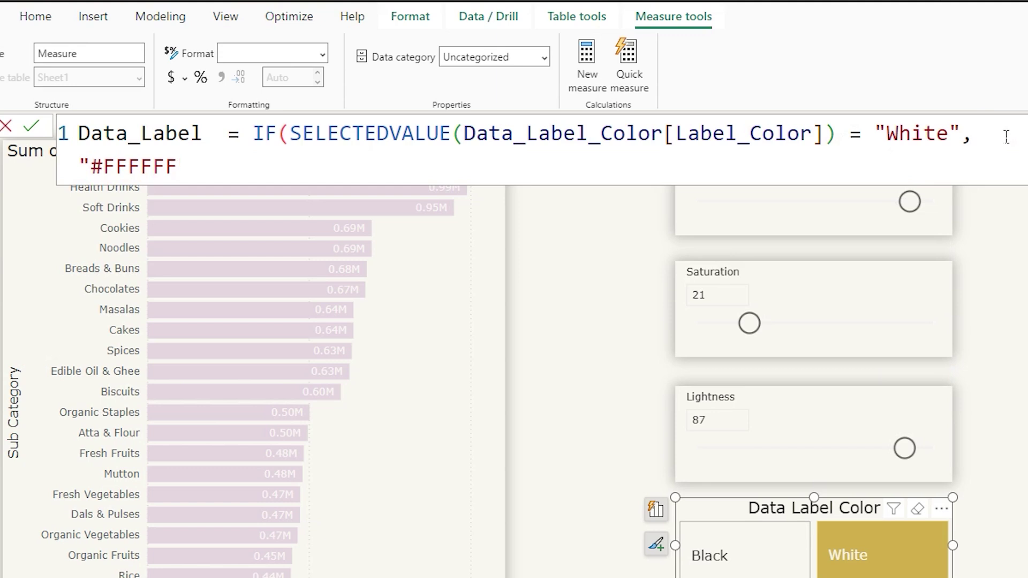
type("\",\"")
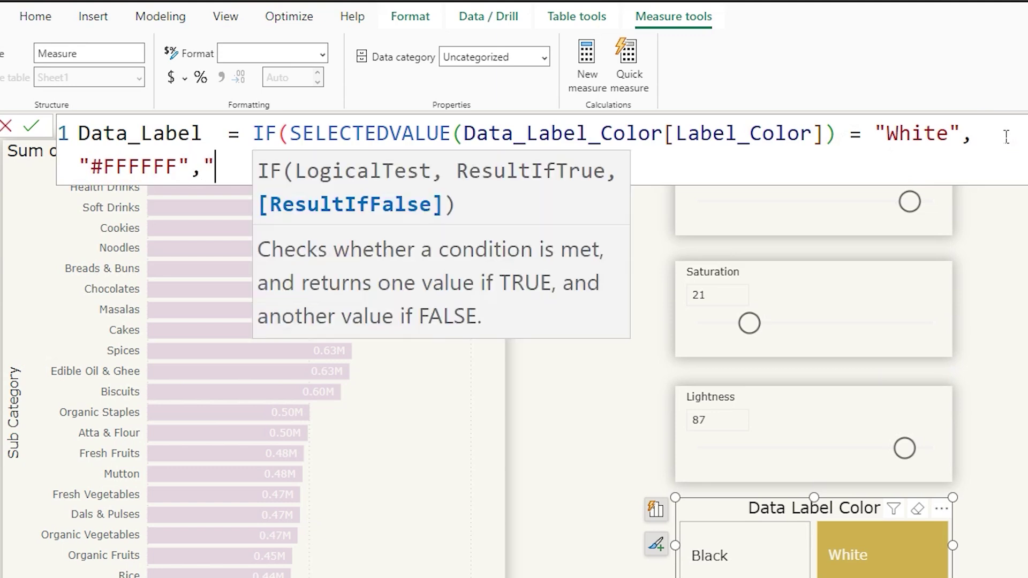
type("#00")
type("0")
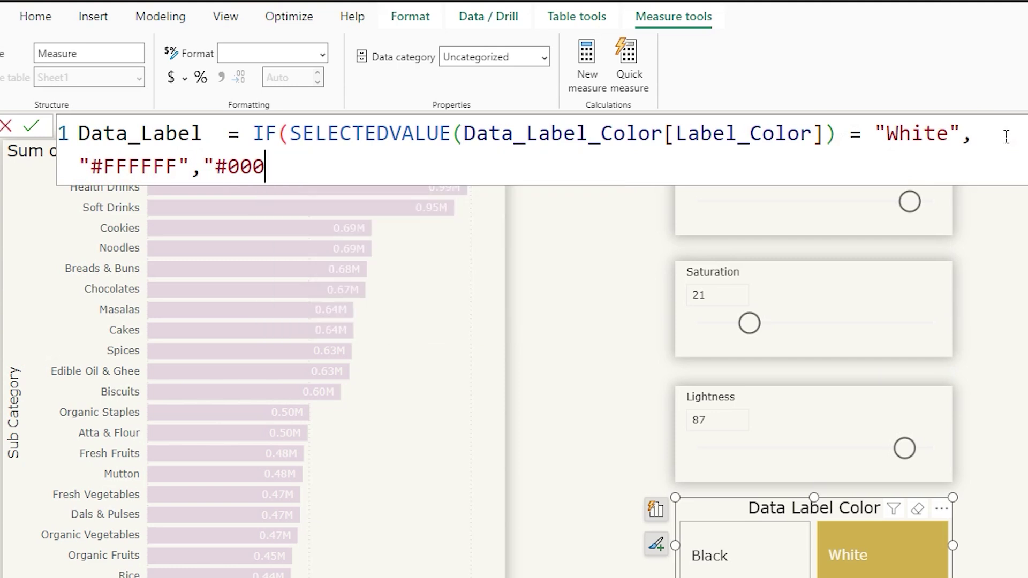
type("000\")")
key("Return")
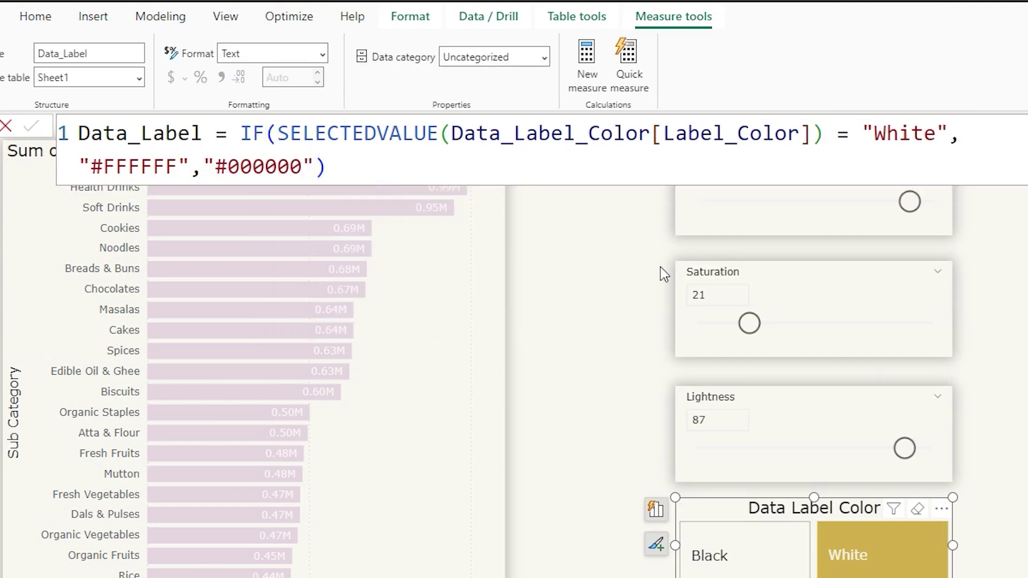
Conditionally format the bar chart's data label value colour by field value, based on the Data_Label measure from Sheet1.
left_click(408, 378)
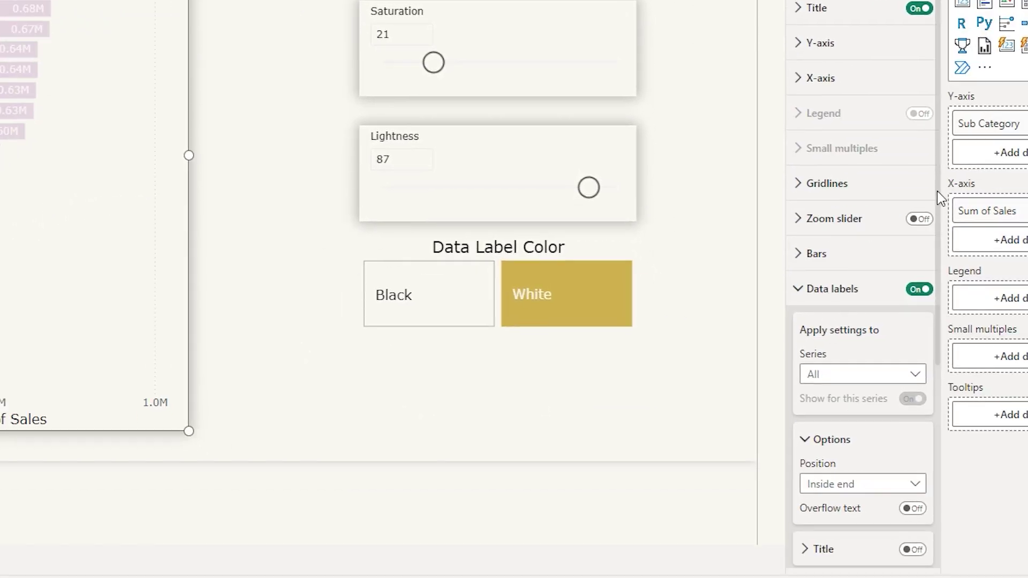
scroll(939, 211, "down", 5)
left_click(833, 328)
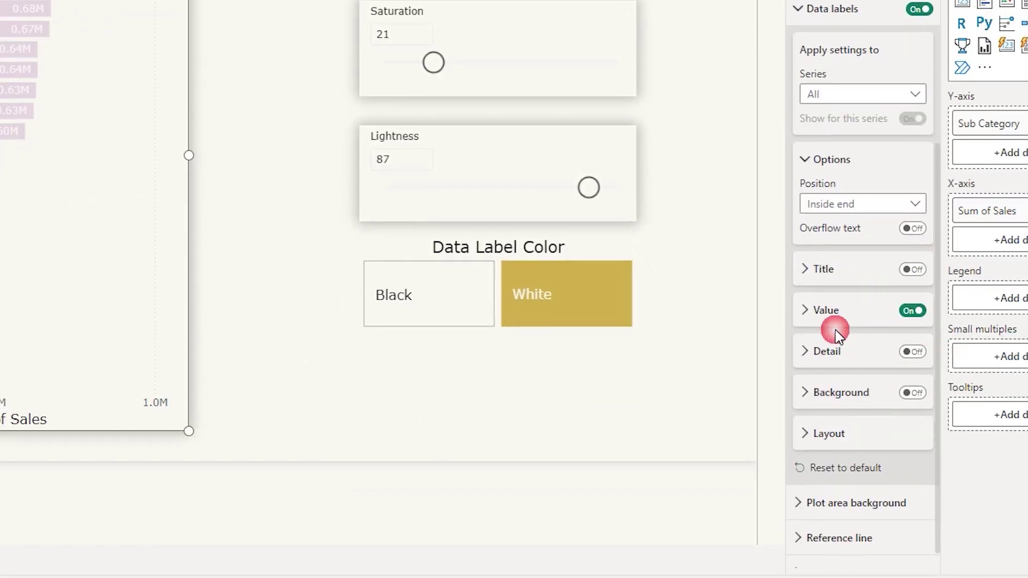
left_click(858, 484)
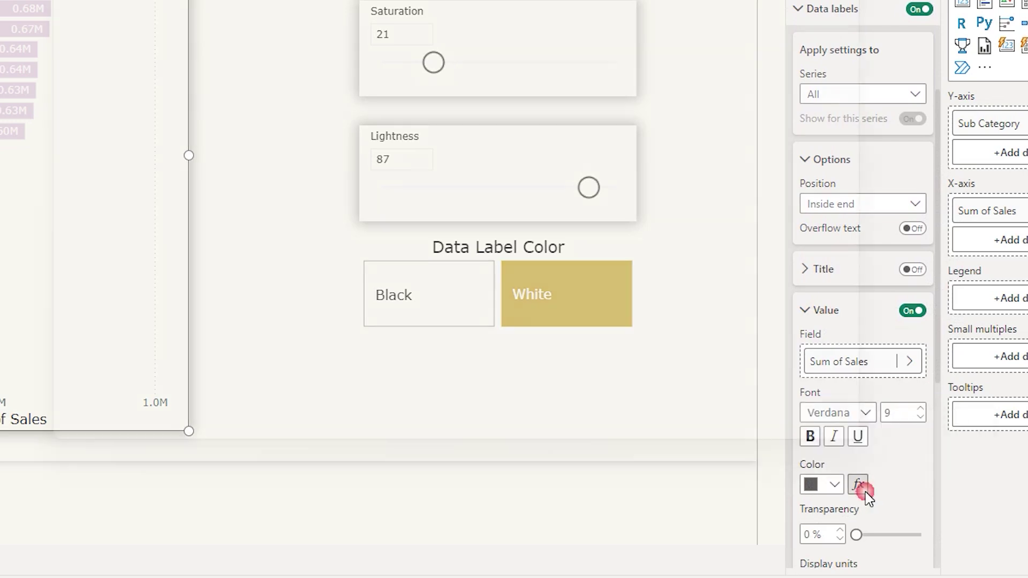
left_click(119, 0)
left_click(121, 60)
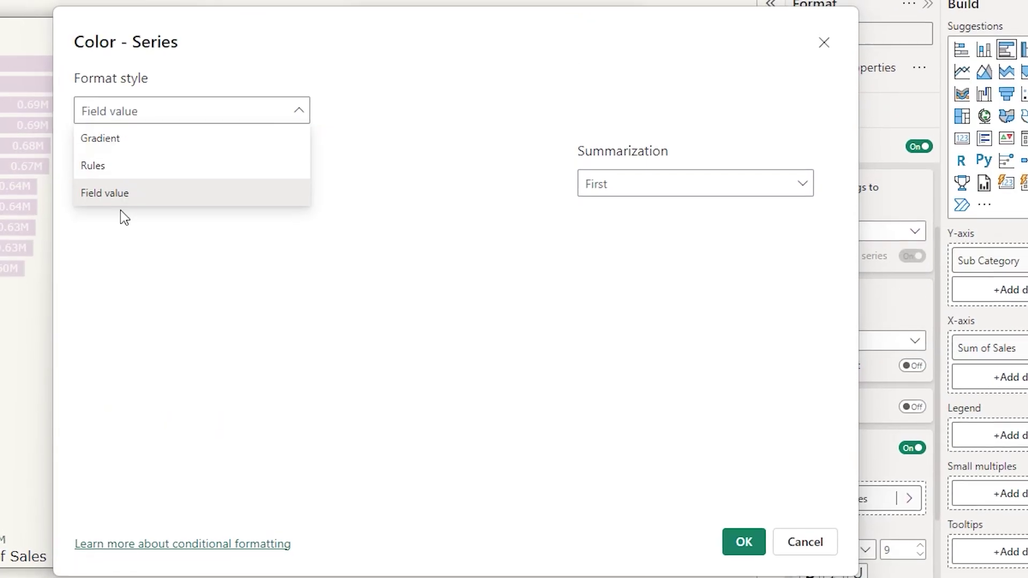
left_click(214, 197)
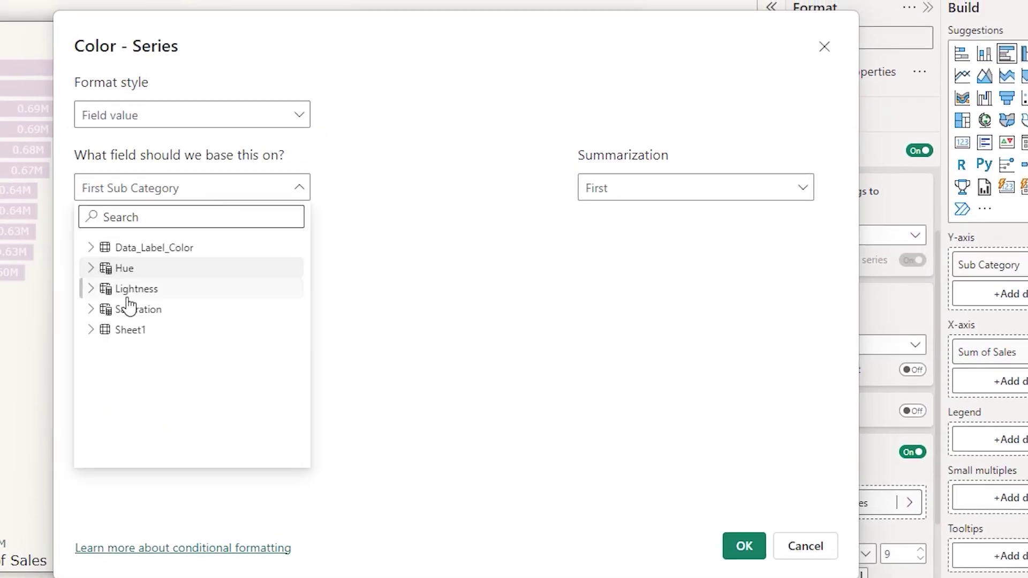
left_click(96, 334)
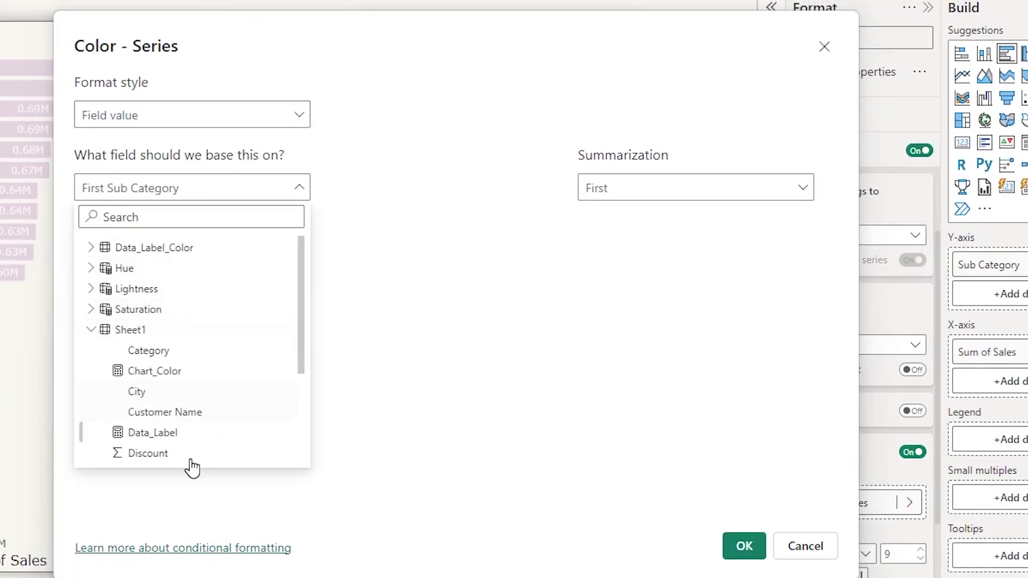
left_click(165, 435)
left_click(745, 546)
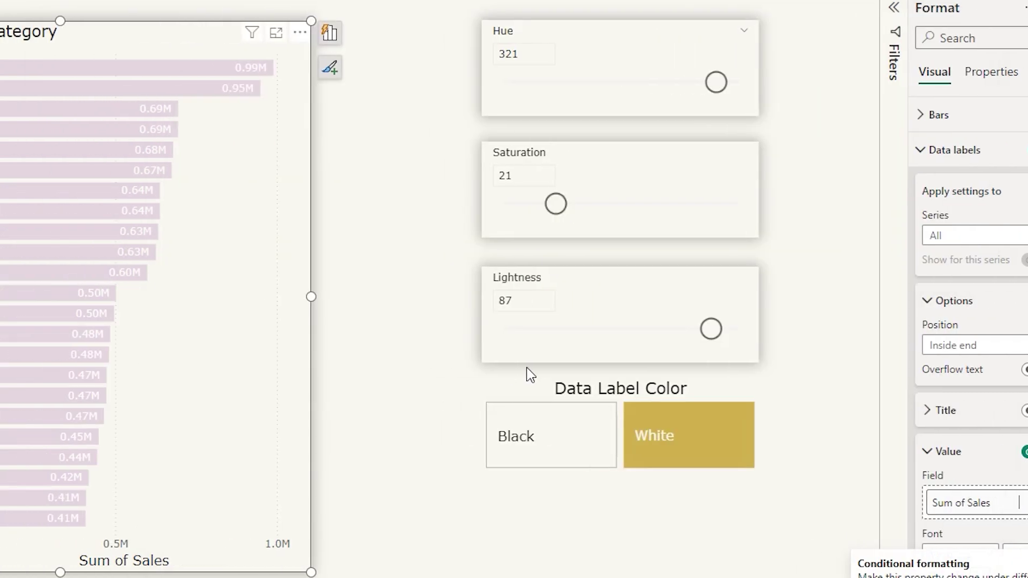
Try the Data Label Color slicer with Black and then White, and set the Hue slicer to 307.
left_click(718, 452)
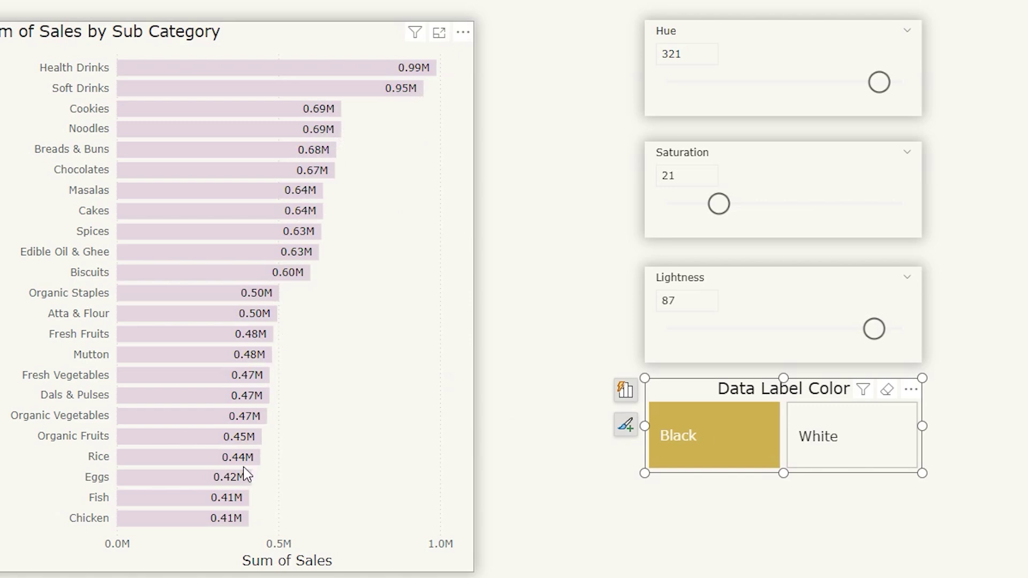
left_click(848, 447)
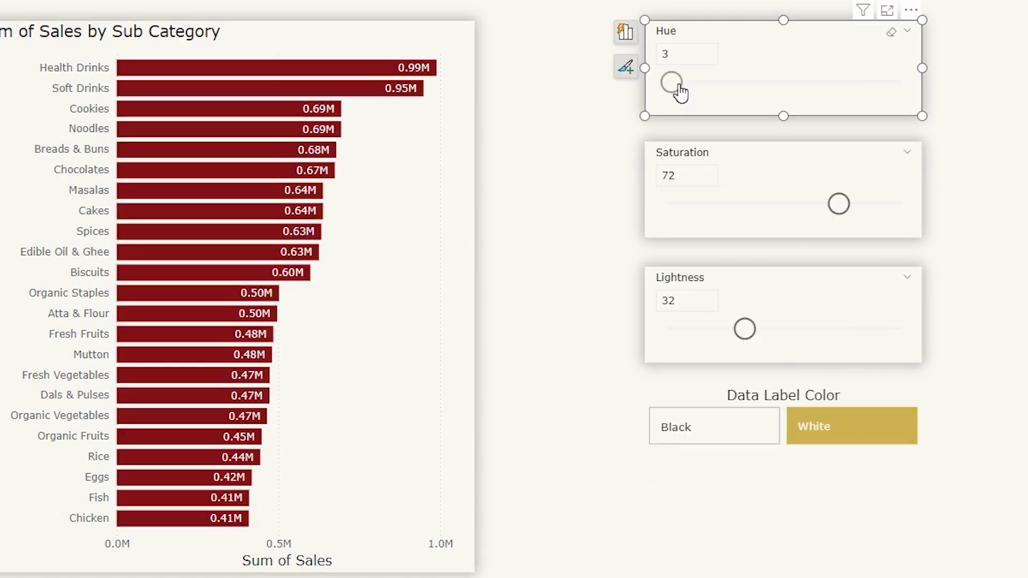
left_click_drag(680, 92, 878, 97)
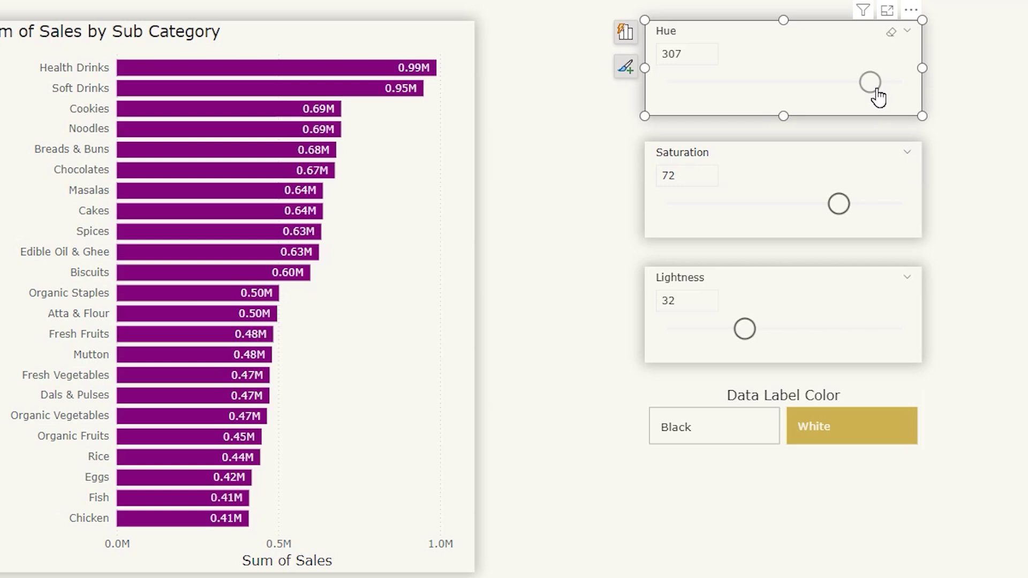